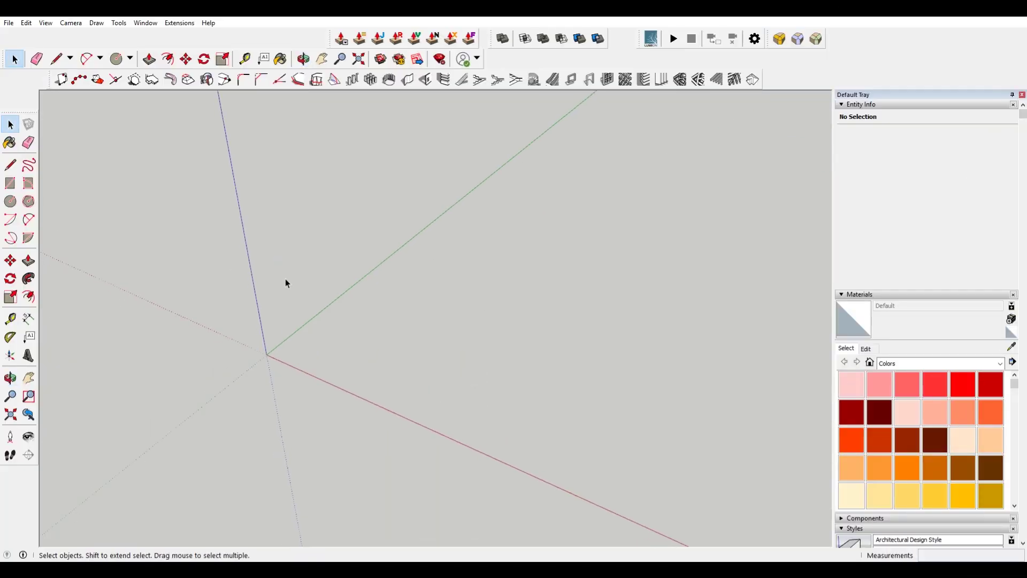
# - Draw a closed six-corner L-shaped outline on the ground with the Line tool
pyautogui.press('l')
pyautogui.click(385, 330)
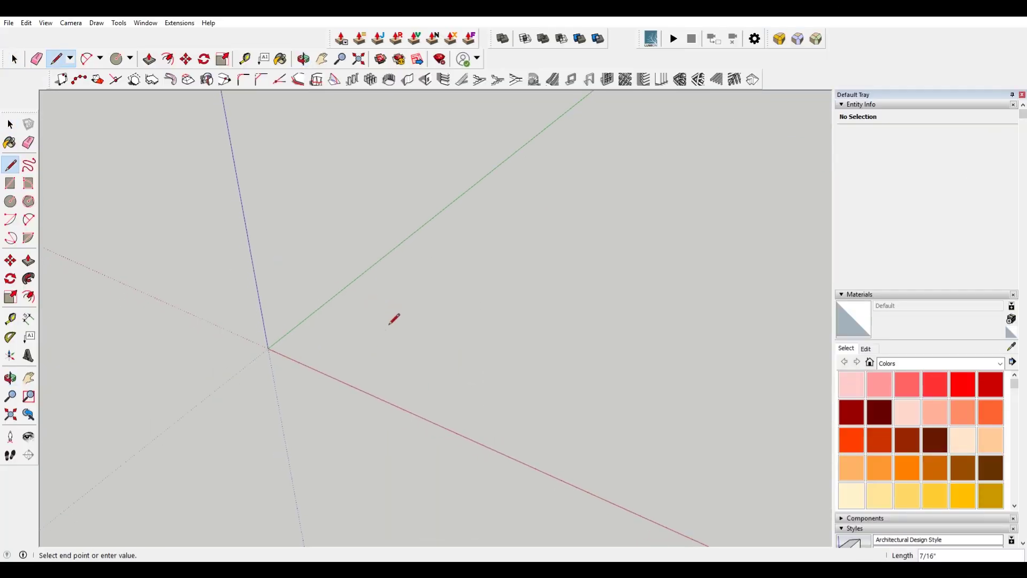
pyautogui.click(483, 241)
pyautogui.click(690, 305)
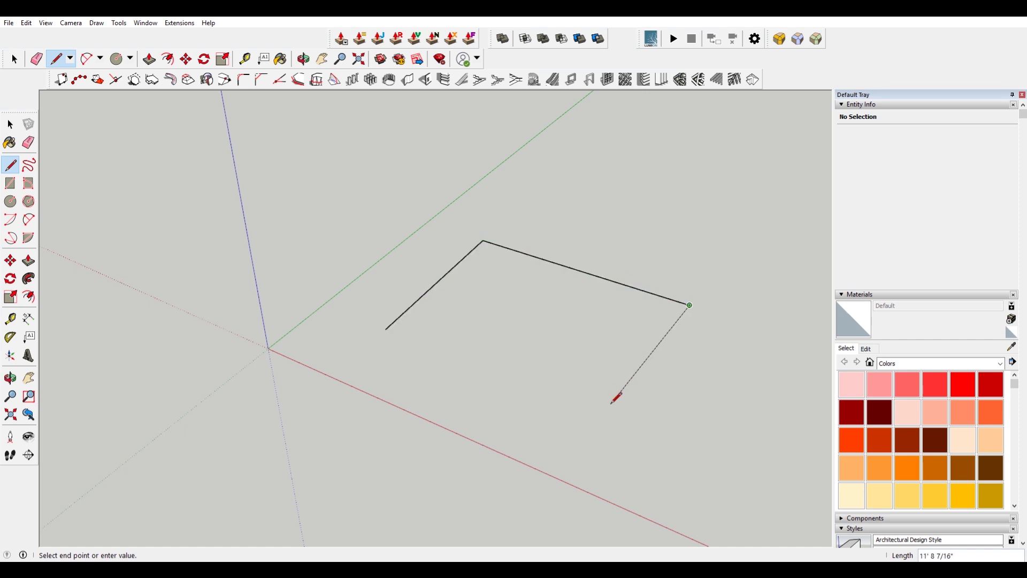
pyautogui.click(657, 362)
pyautogui.click(515, 312)
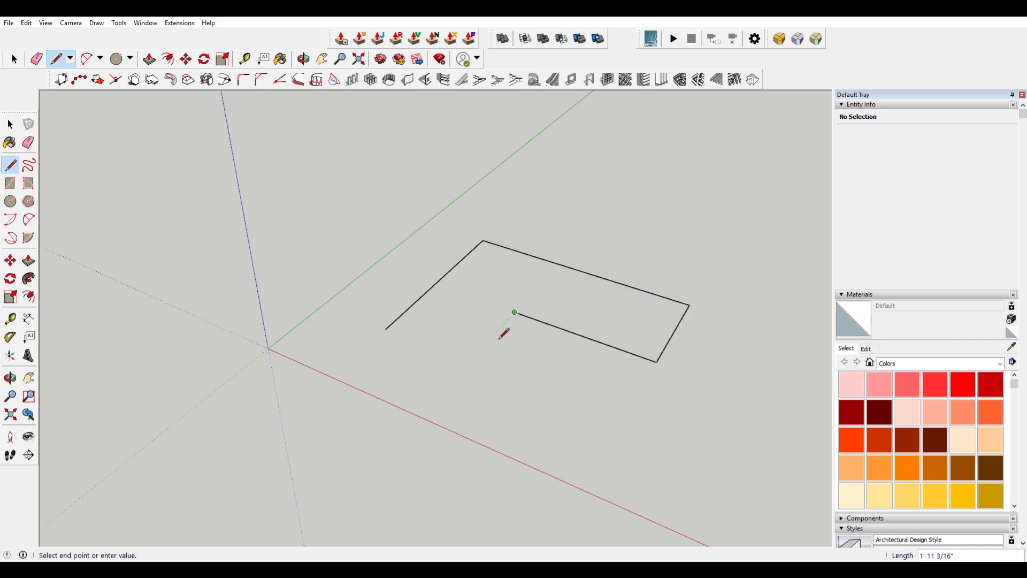
pyautogui.click(486, 344)
pyautogui.click(386, 329)
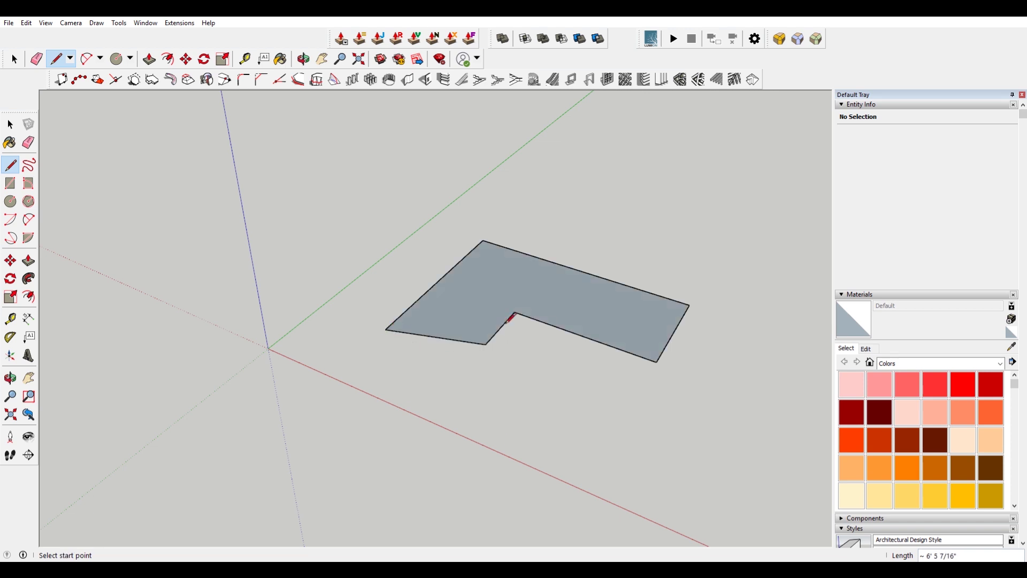
# - Delete the L's face so only its edges remain
pyautogui.press('space')
pyautogui.click(588, 310)
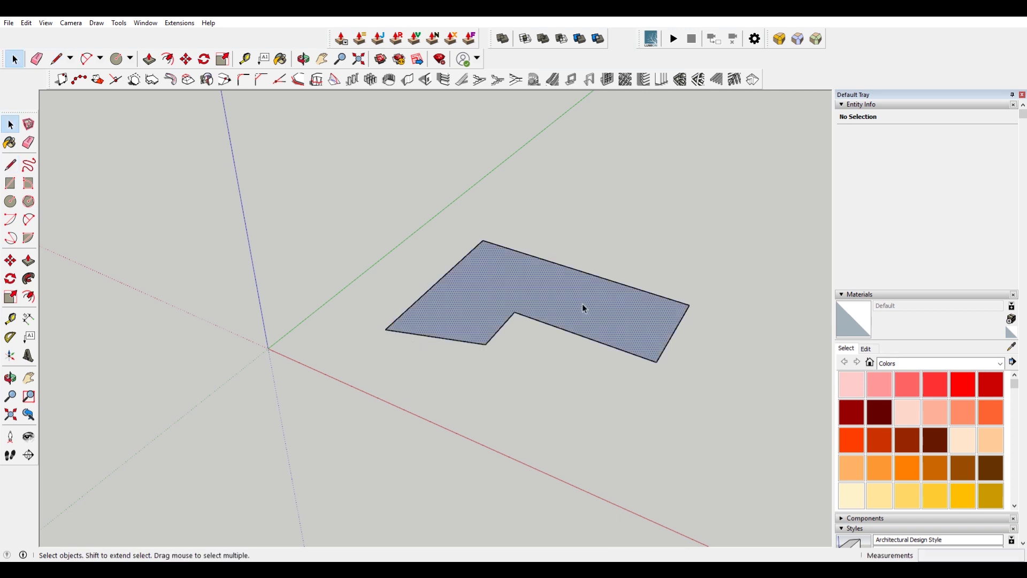
pyautogui.press('Delete')
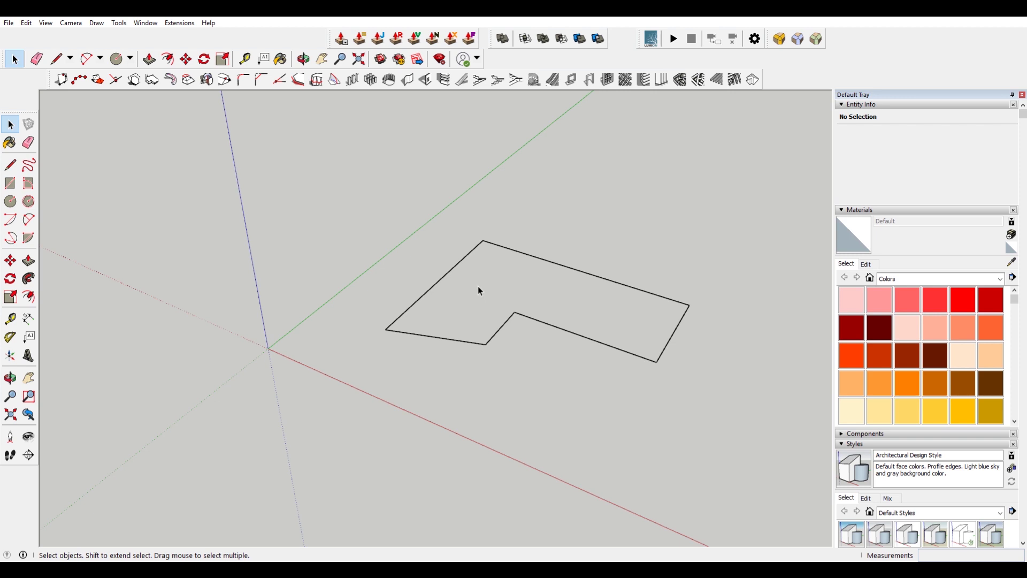
pyautogui.scroll(-1, 477, 286)
# - Retrace the outline's right edge to regenerate the L's grey face
pyautogui.moveTo(478, 286); pyautogui.dragTo(621, 341, button='middle')
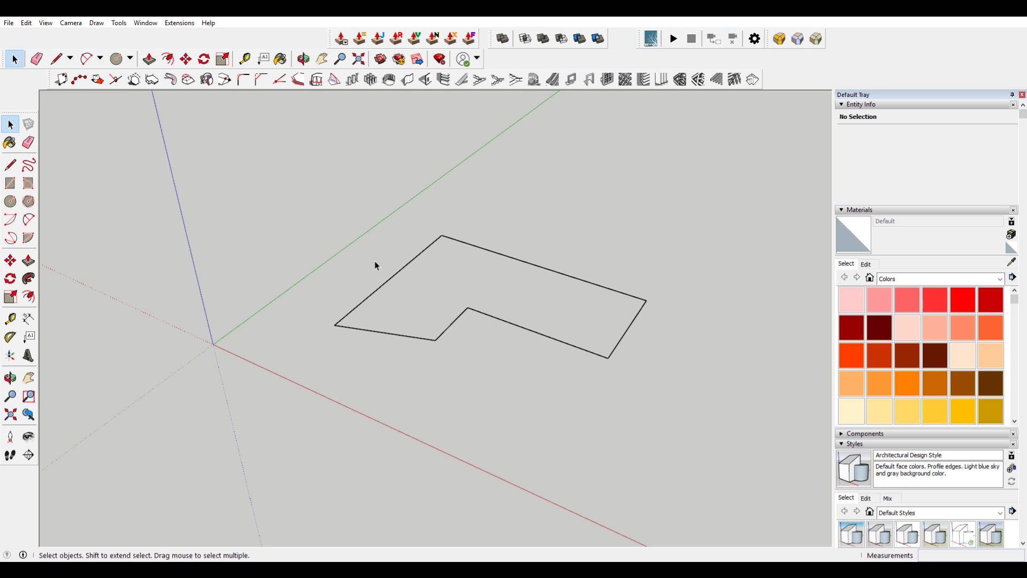
pyautogui.press('l')
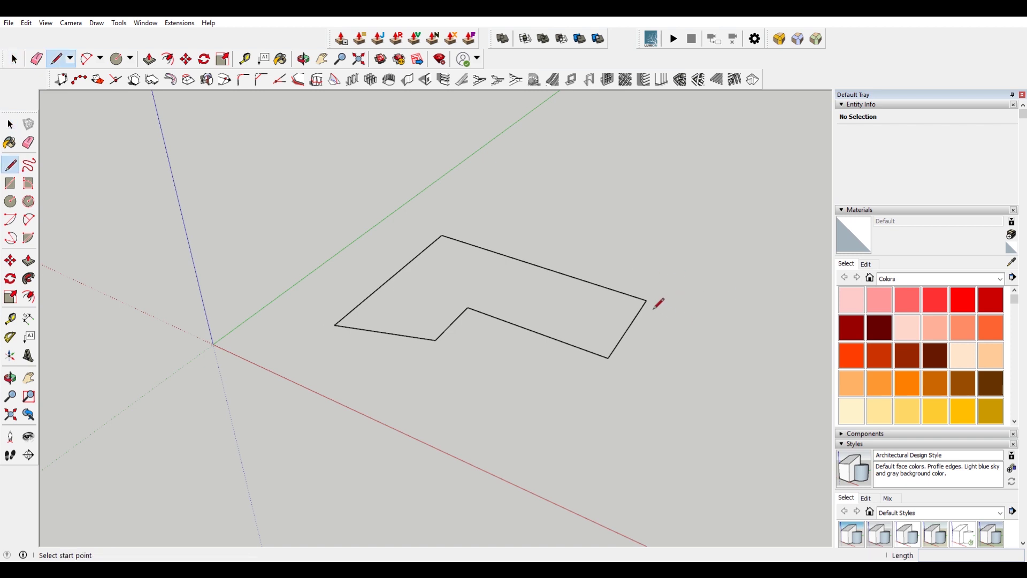
pyautogui.click(647, 300)
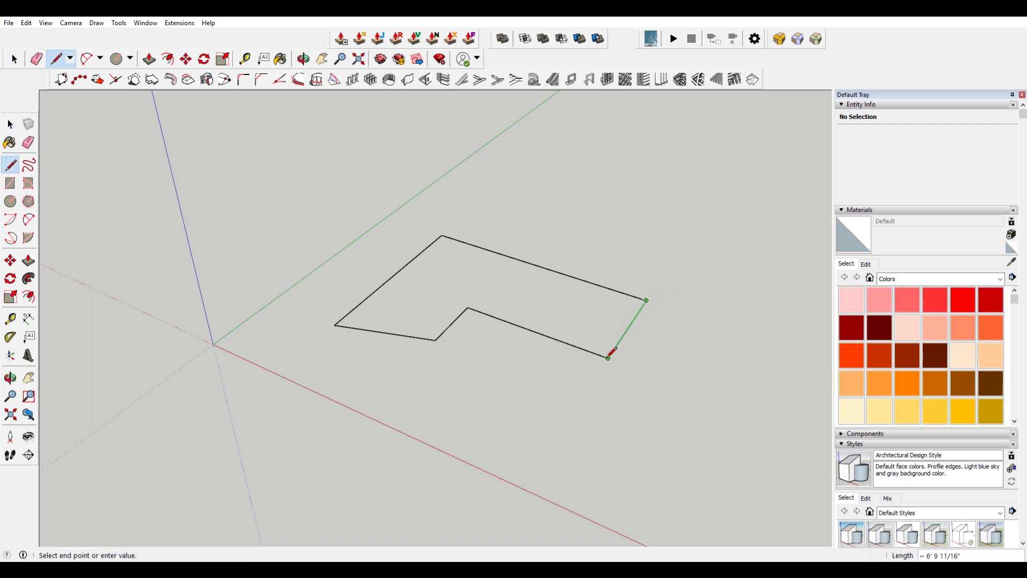
pyautogui.click(609, 357)
pyautogui.press('space')
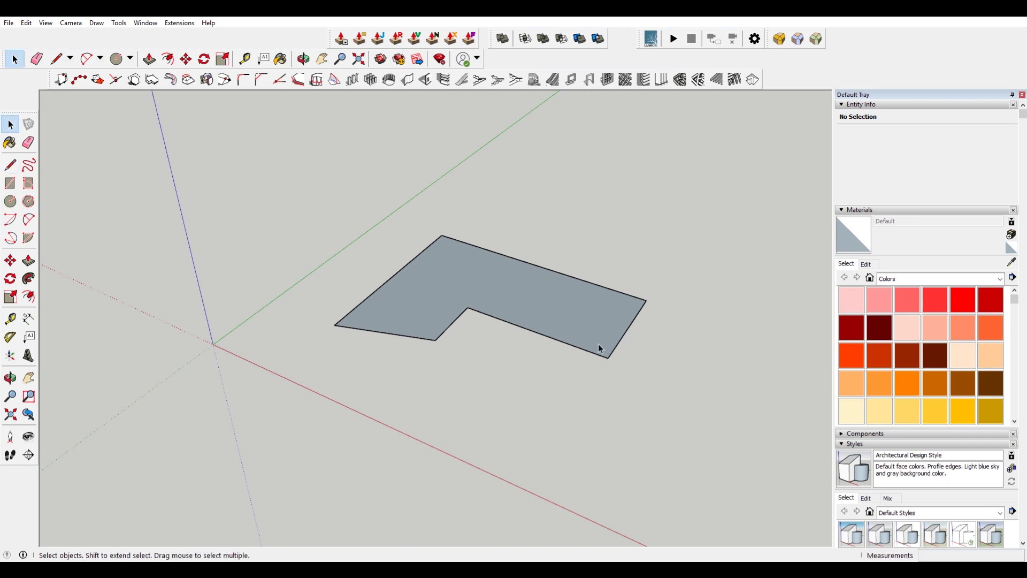
# - Test a push/pull on the L face, cancel it, and delete the face again
pyautogui.press('p')
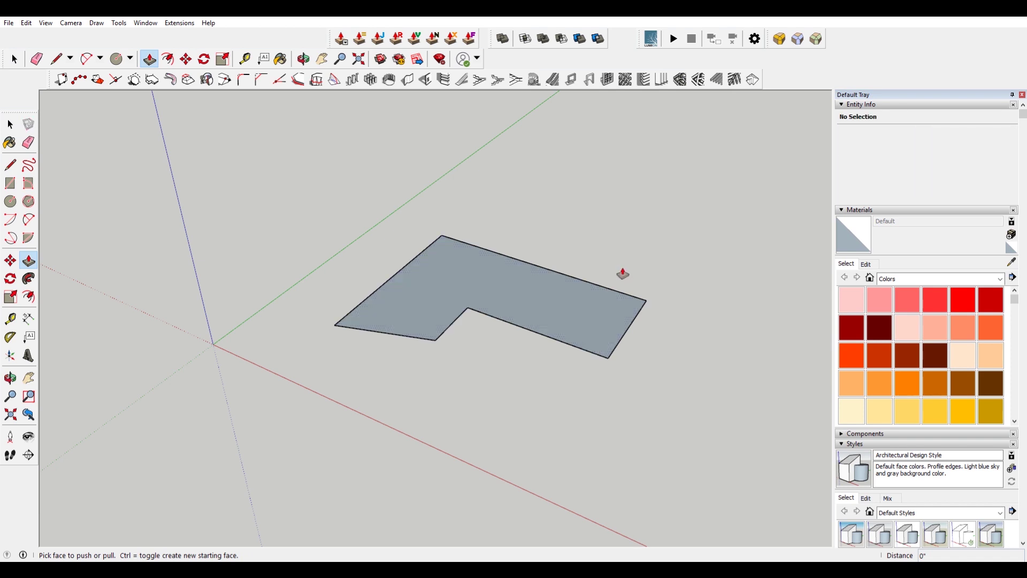
pyautogui.click(566, 306)
pyautogui.moveTo(567, 306); pyautogui.dragTo(554, 229)
pyautogui.press('Escape')
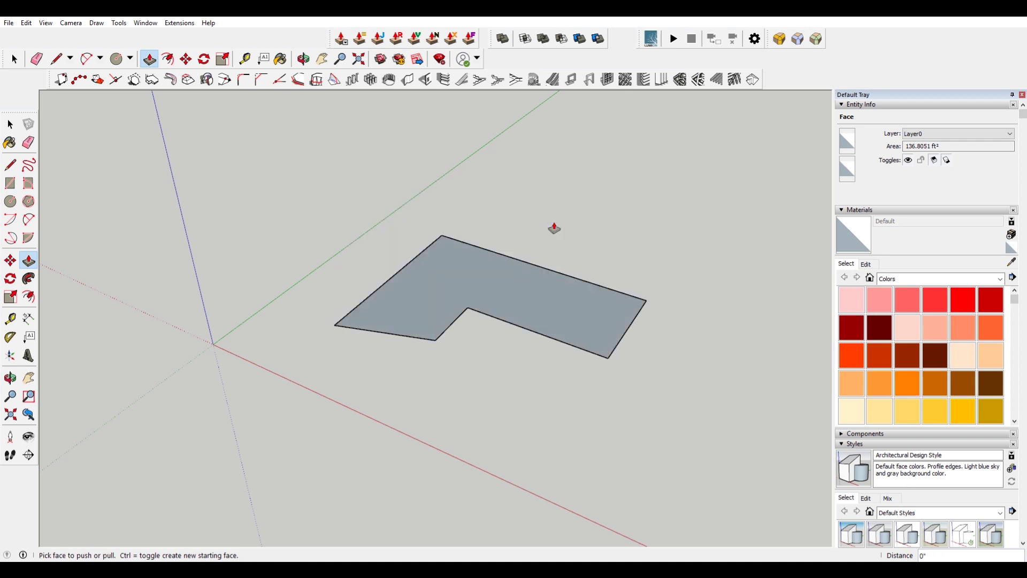
pyautogui.press('space')
pyautogui.press('Delete')
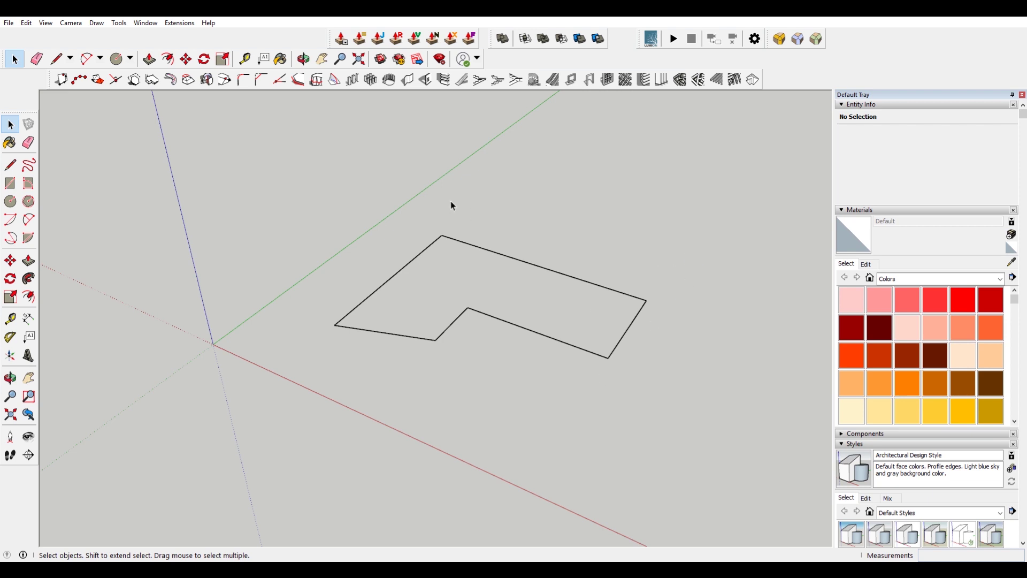
# - Test Eneroth Face Creator on the L outline, then delete the created face
pyautogui.click(181, 24)
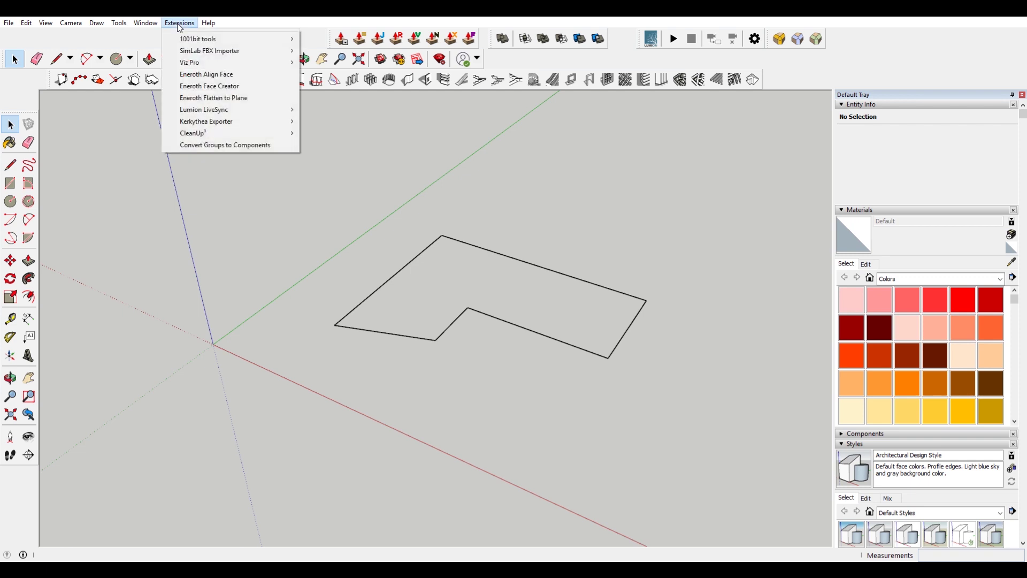
pyautogui.click(237, 87)
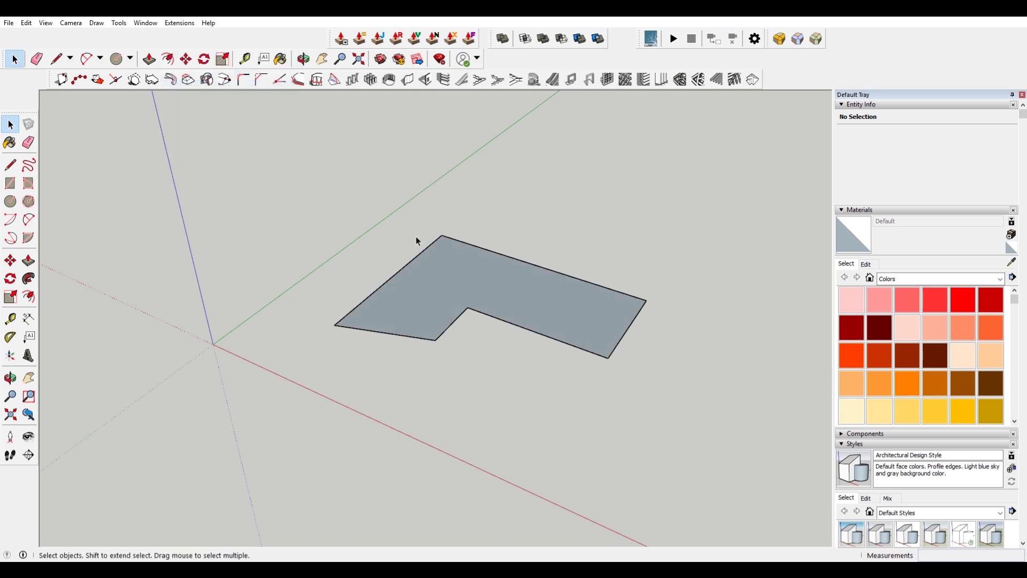
pyautogui.click(459, 269)
pyautogui.press('Delete')
# - Draw a second notched six-corner outline to the left of the L-shape
pyautogui.press('l')
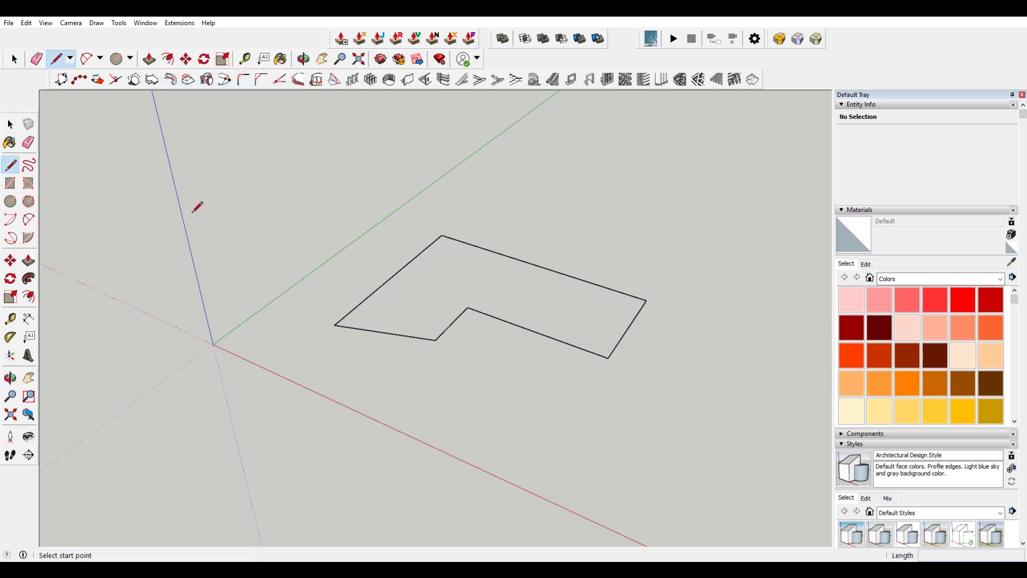
pyautogui.click(232, 174)
pyautogui.click(350, 200)
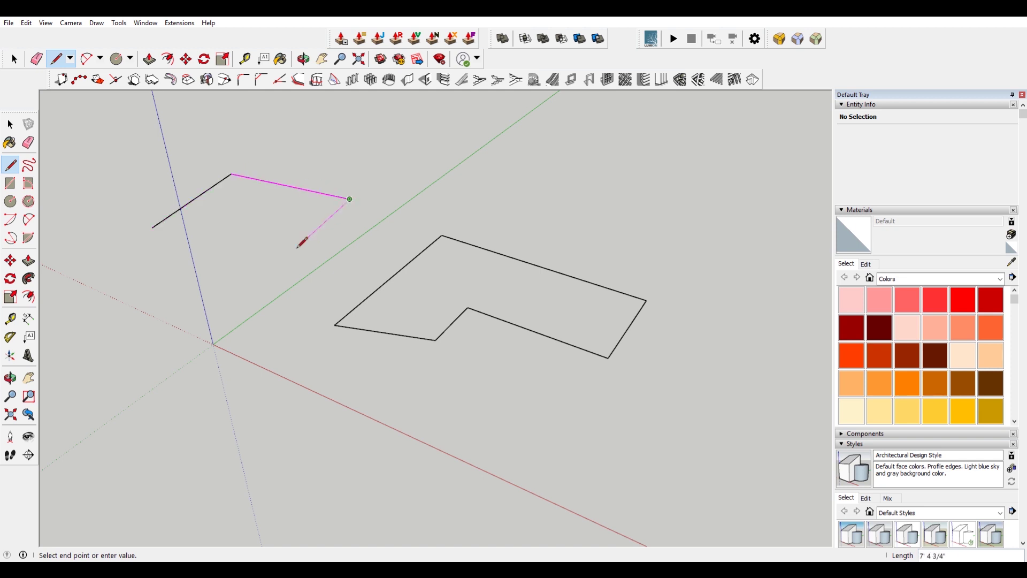
pyautogui.click(283, 261)
pyautogui.click(256, 229)
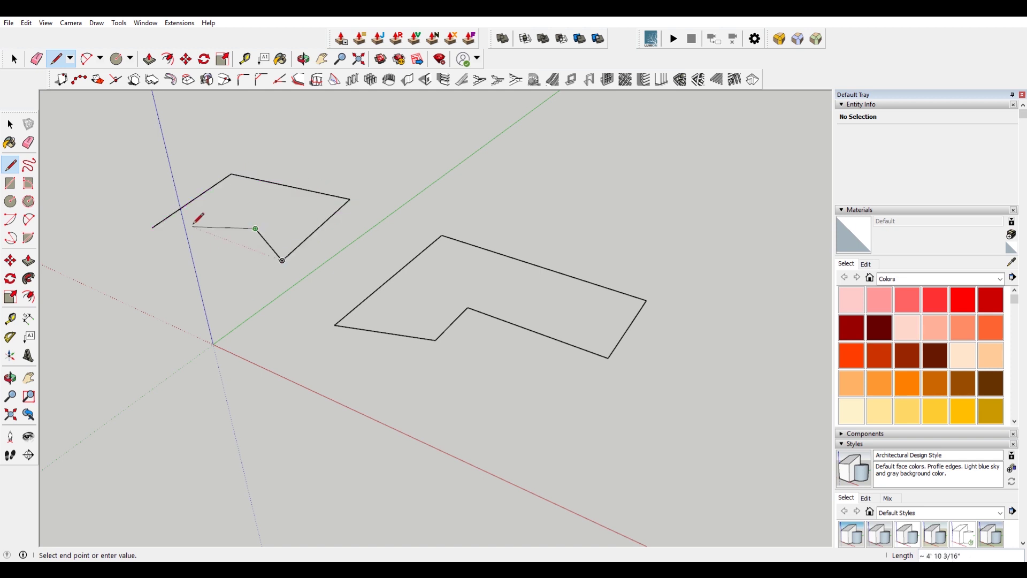
pyautogui.click(172, 251)
pyautogui.click(153, 228)
pyautogui.press('space')
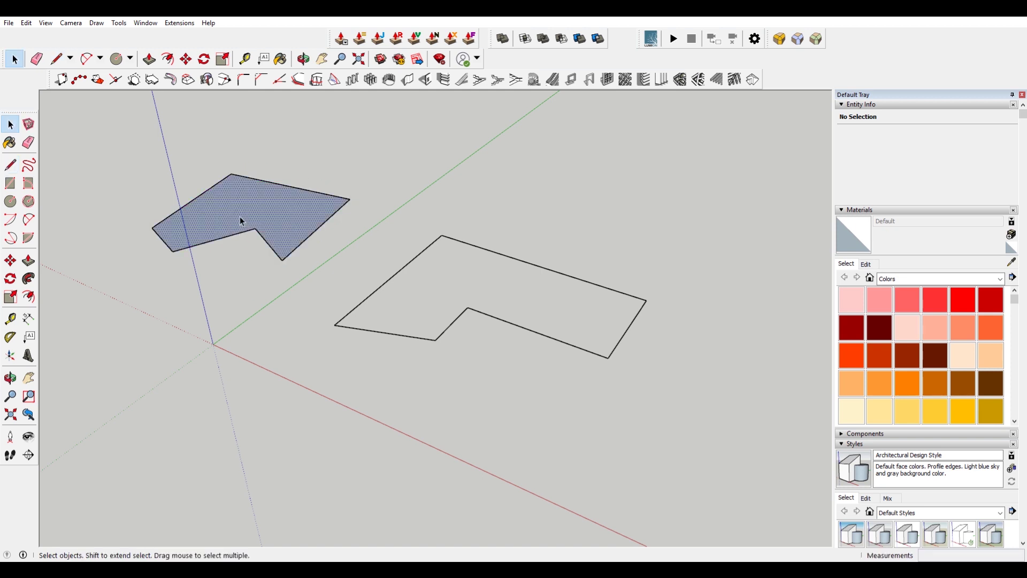
# - Delete the second shape's face, then fill both outlines using Eneroth Face Creator
pyautogui.click(238, 218)
pyautogui.press('Delete')
pyautogui.click(169, 25)
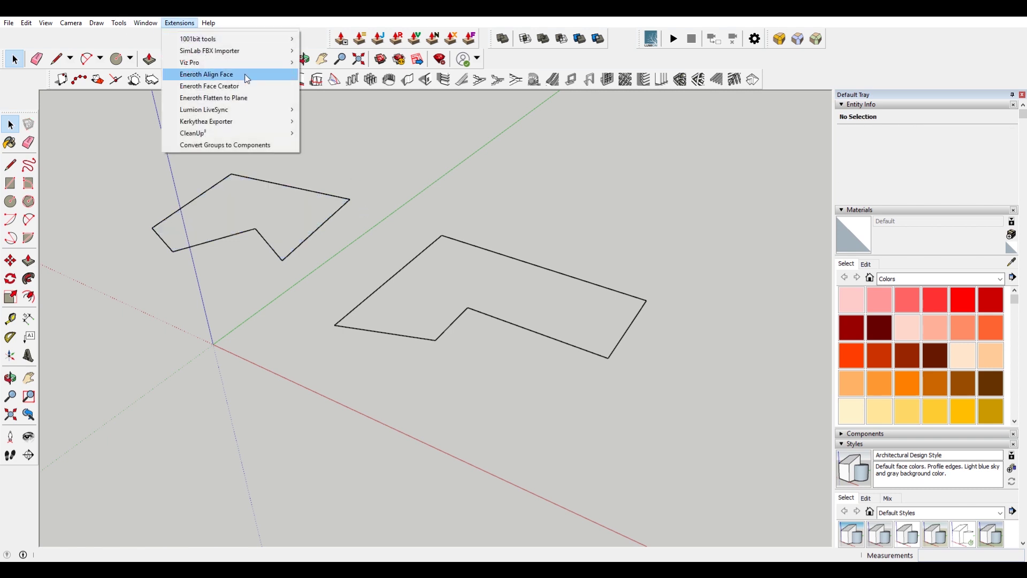
pyautogui.click(255, 87)
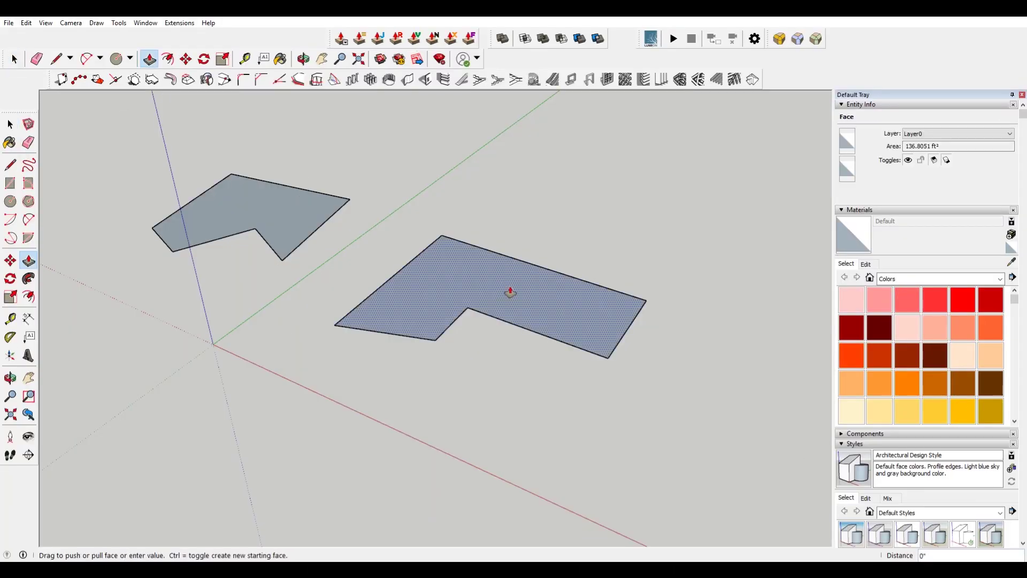
# - Raise the L face into a block, try reversing its back faces, then select its top face
pyautogui.click(515, 200)
pyautogui.press('space')
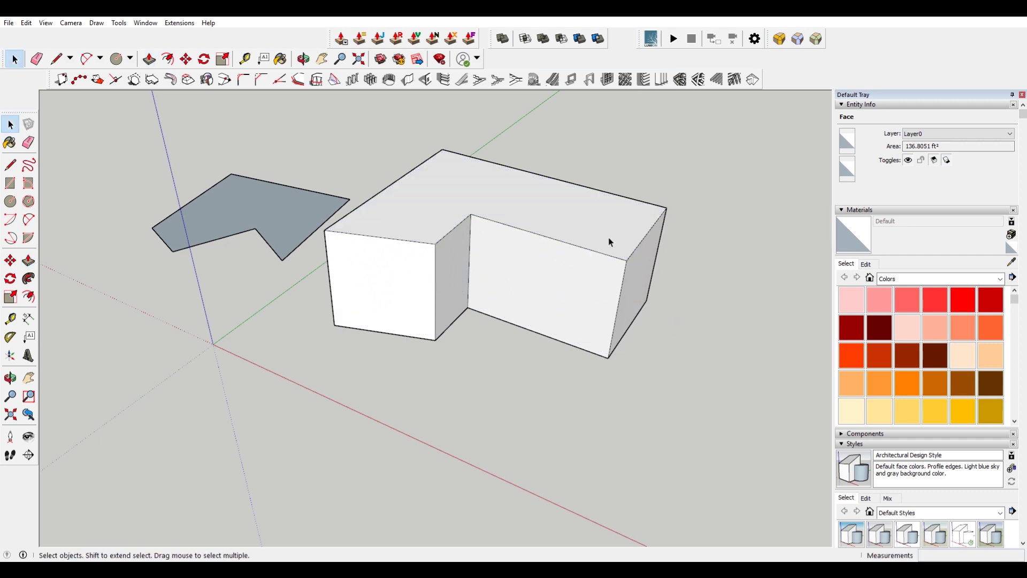
pyautogui.click(592, 220)
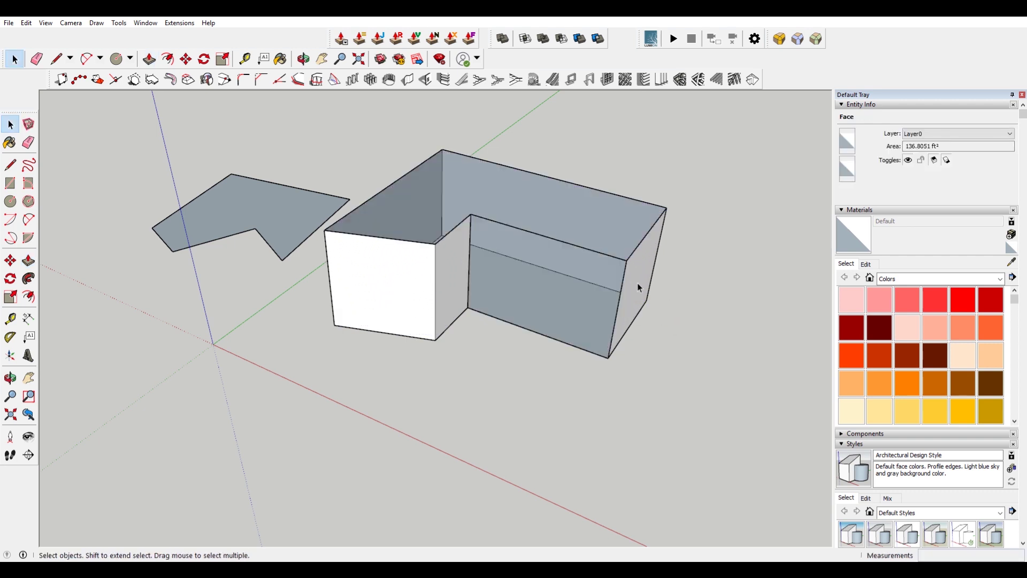
pyautogui.press('Escape')
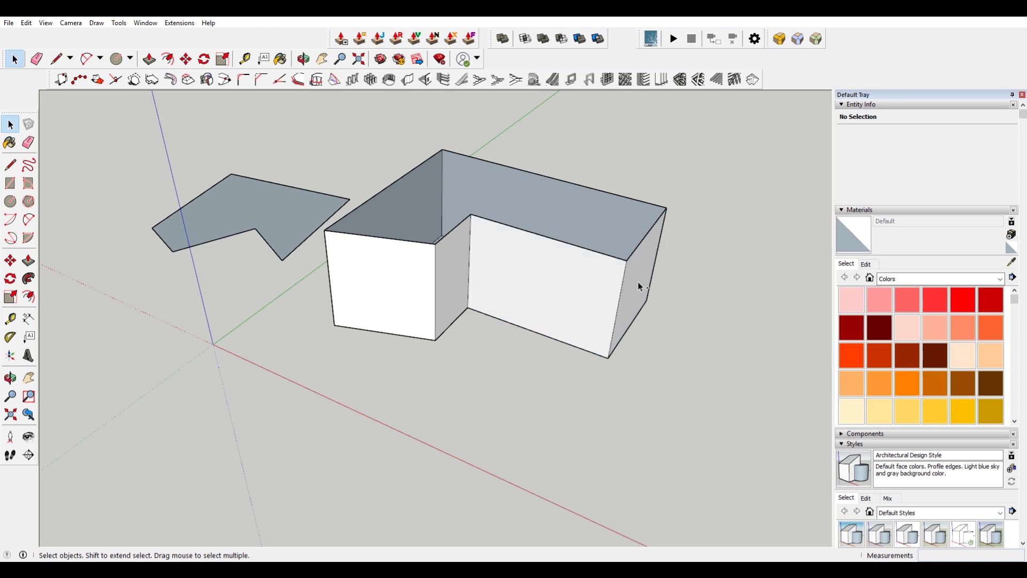
pyautogui.hotkey('ctrl', 'z')
pyautogui.click(615, 230)
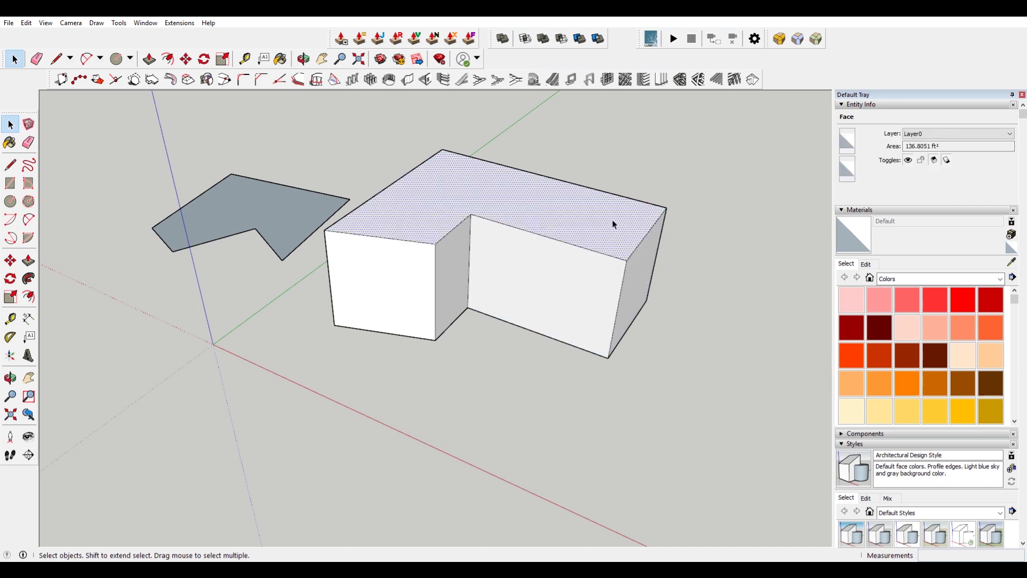
pyautogui.doubleClick(613, 221)
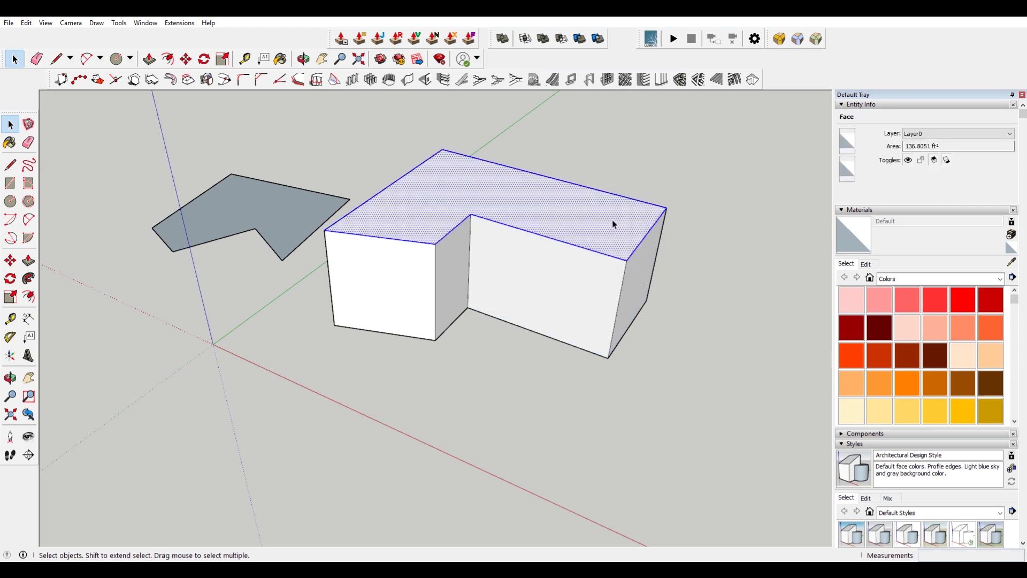
pyautogui.tripleClick(582, 220)
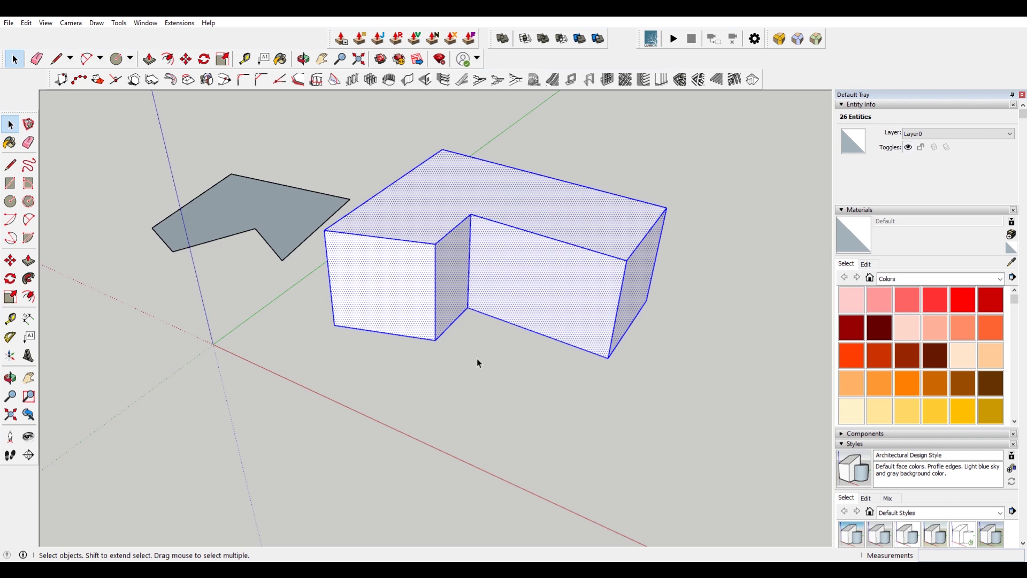
pyautogui.press('l')
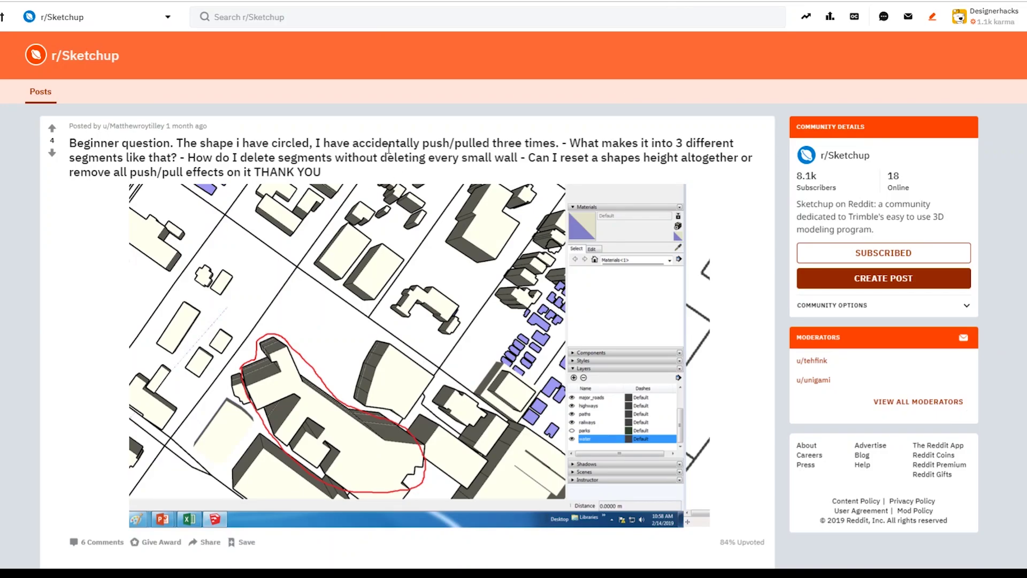
pyautogui.moveTo(328, 144); pyautogui.dragTo(445, 142)
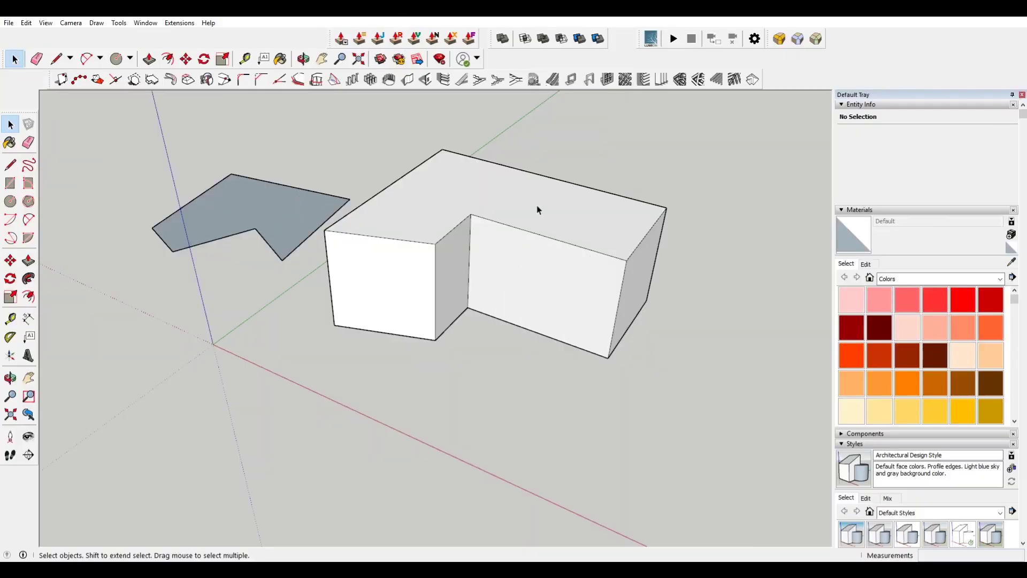
pyautogui.click(537, 204)
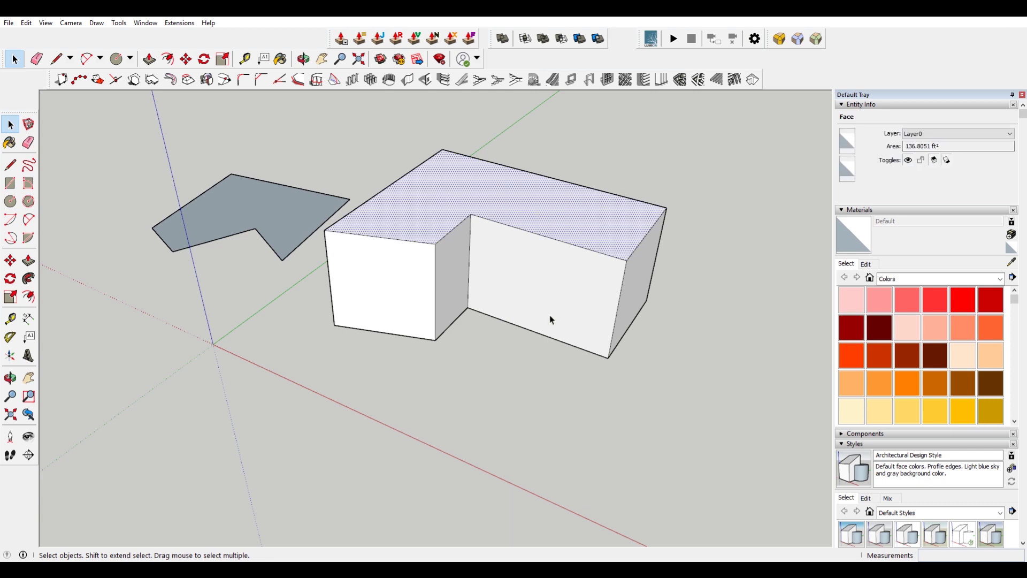
# - Ctrl-push/pull the top face upward as a new tier, then undo it
pyautogui.press('p')
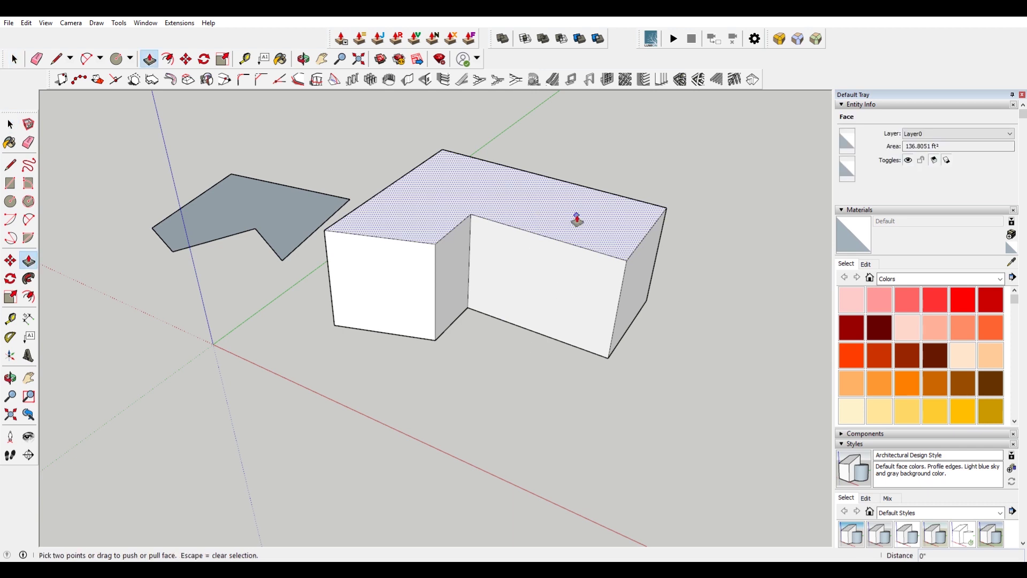
pyautogui.moveTo(577, 216); pyautogui.dragTo(608, 149)
pyautogui.press('ctrl')
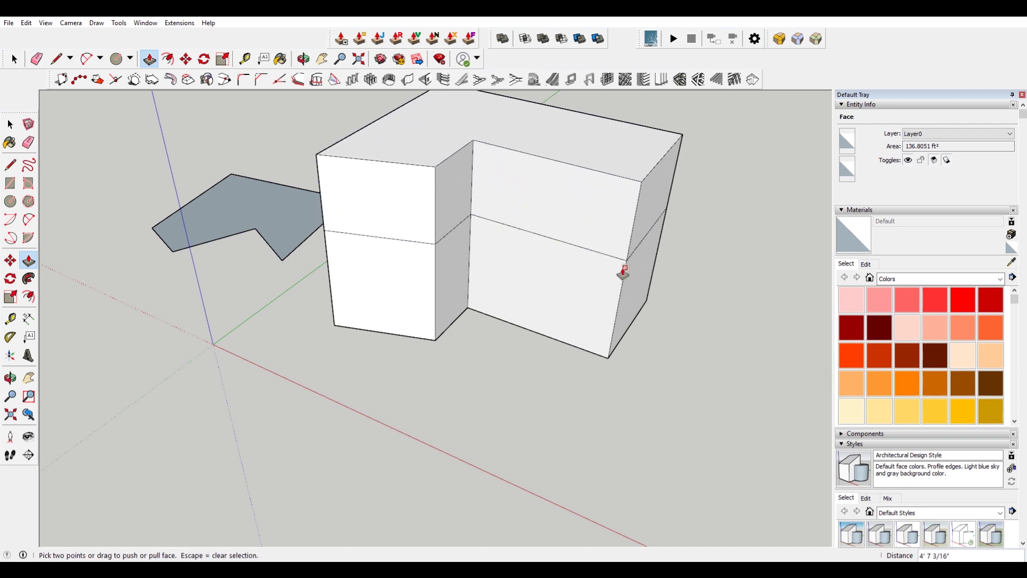
pyautogui.press('space')
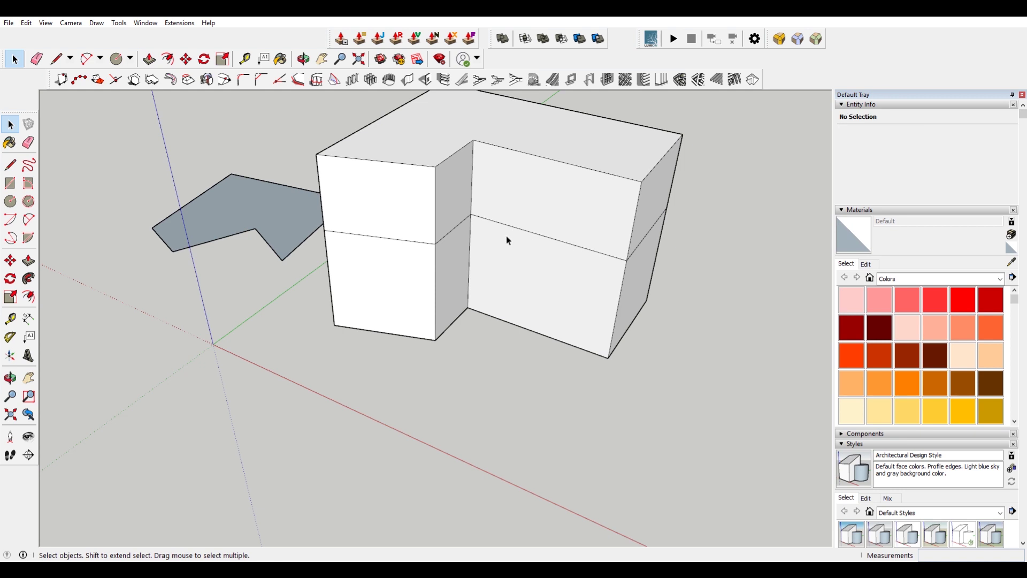
pyautogui.hotkey('ctrl', 'z')
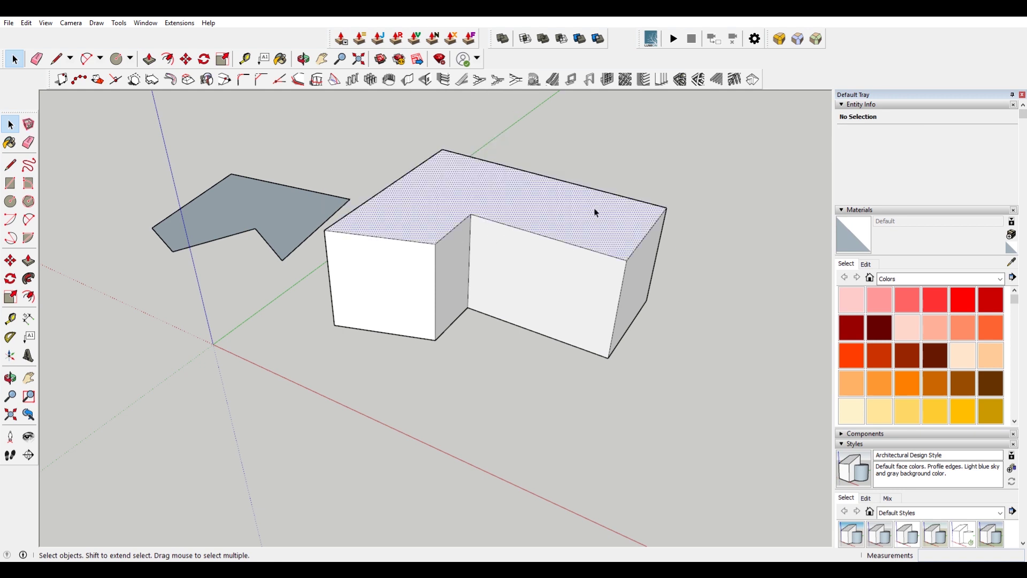
# - Push/pull the top face up again into a taller stacked block
pyautogui.scroll(3, 554, 193)
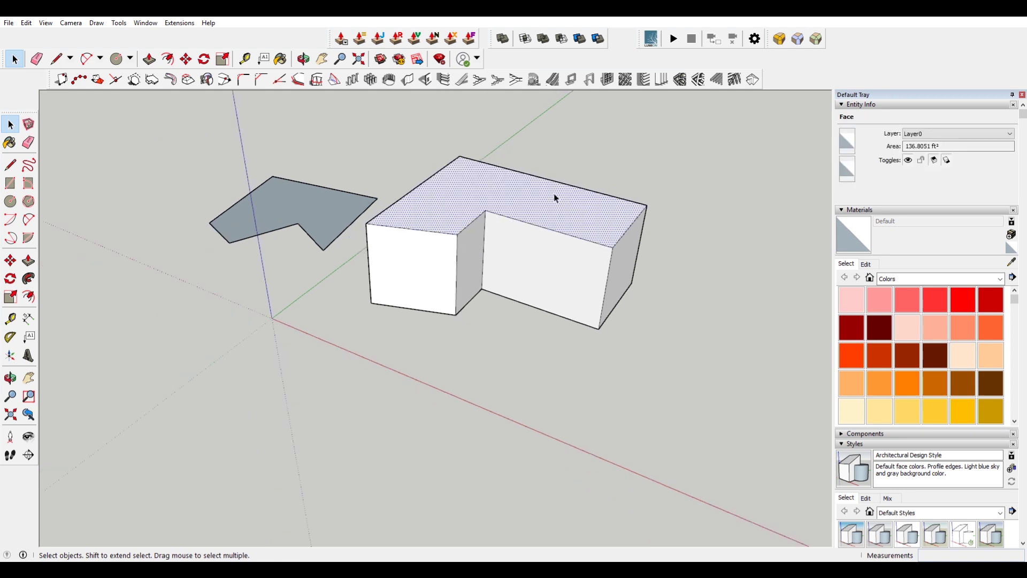
pyautogui.press('p')
pyautogui.scroll(-2, 589, 226)
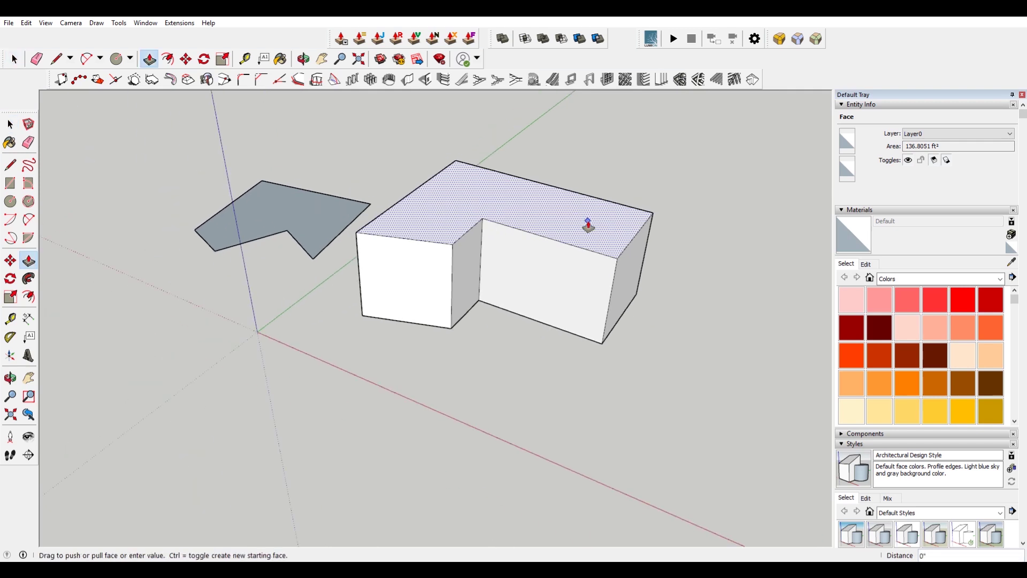
pyautogui.moveTo(589, 226); pyautogui.dragTo(598, 159)
pyautogui.press('space')
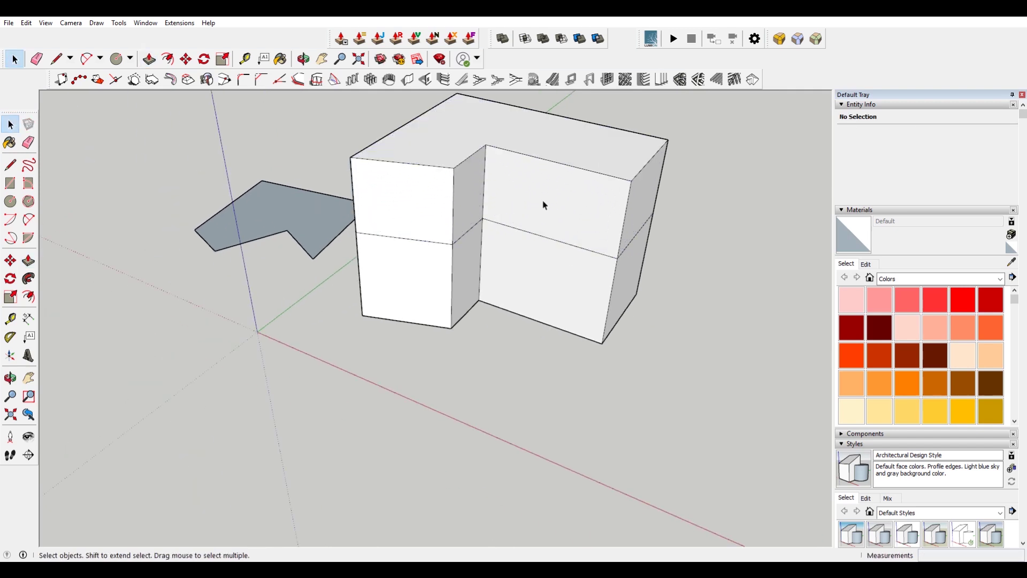
# - Orbit down onto the block and delete its top face to expose the interior
pyautogui.press('o')
pyautogui.moveTo(620, 214); pyautogui.dragTo(624, 243)
pyautogui.press('space')
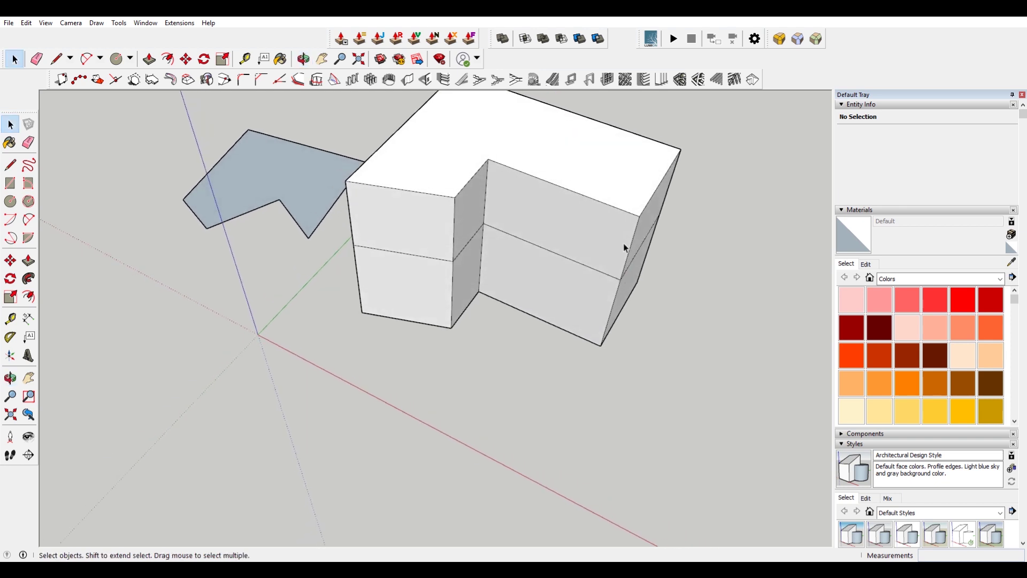
pyautogui.click(608, 170)
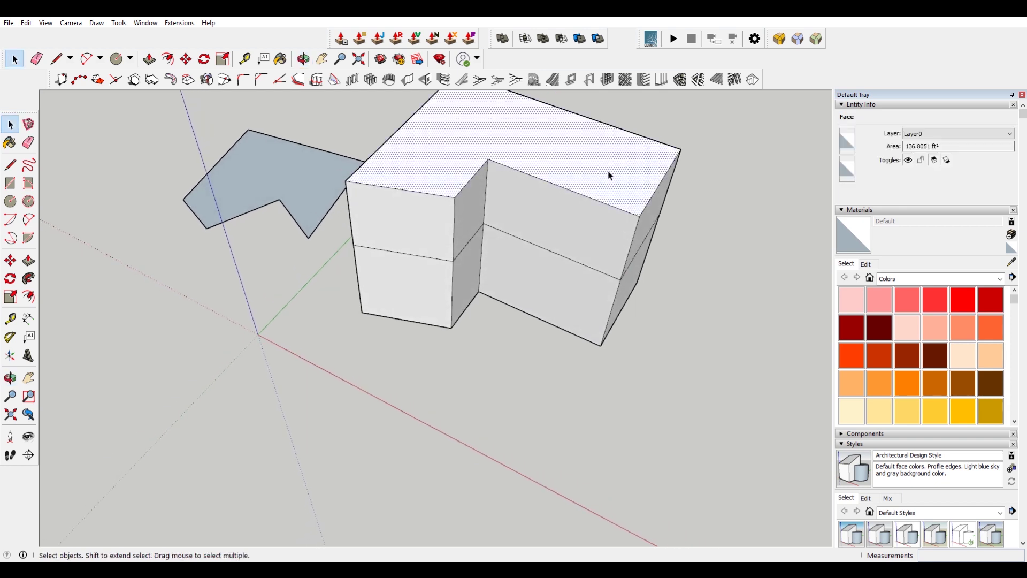
pyautogui.moveTo(658, 183); pyautogui.dragTo(701, 272, button='middle')
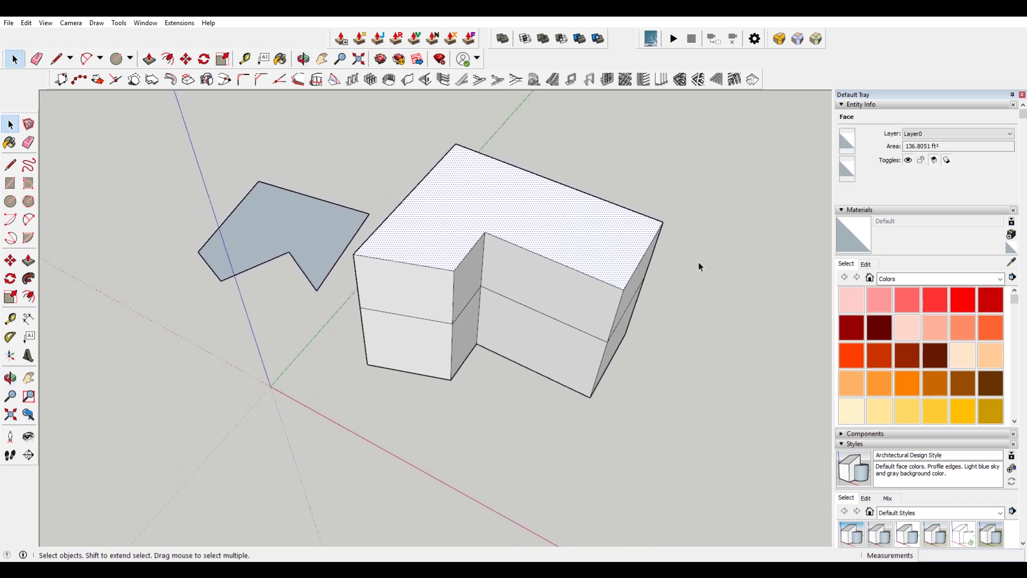
pyautogui.press('Delete')
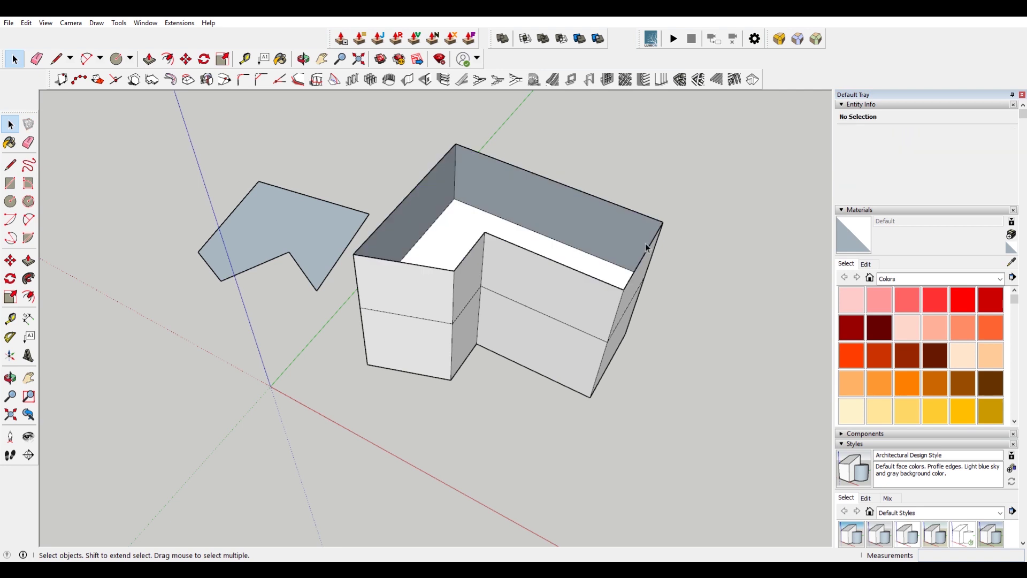
# - Delete the inner mid-height floor together with its edges, leaving an open-topped shell
pyautogui.click(459, 228)
pyautogui.press('Escape')
pyautogui.doubleClick(460, 227)
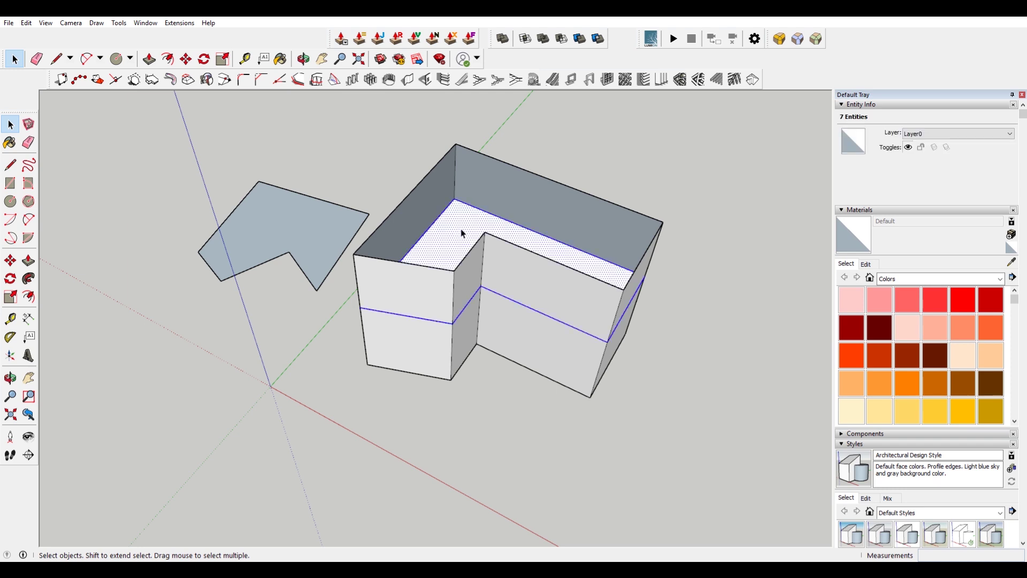
pyautogui.press('Delete')
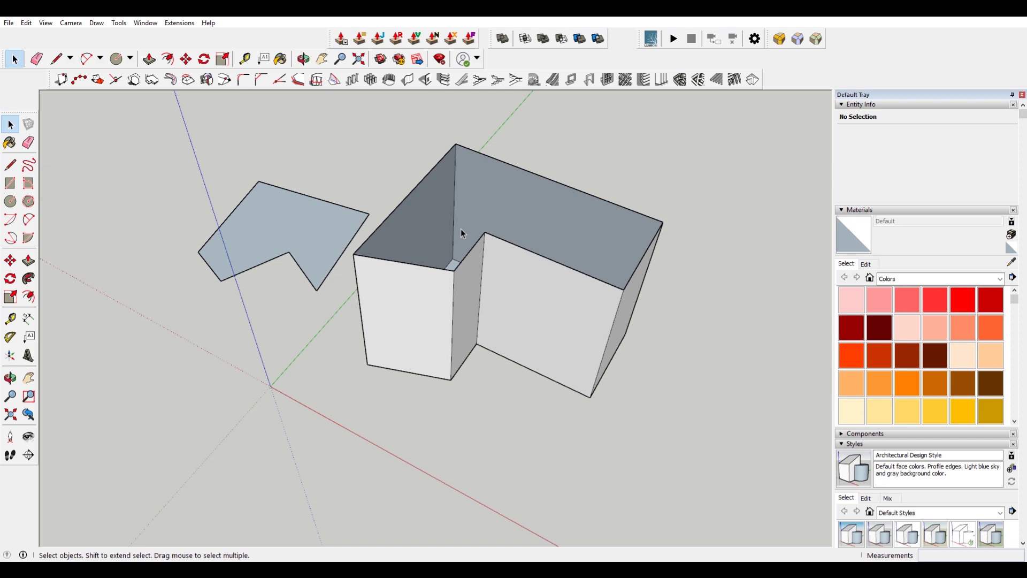
pyautogui.hotkey('ctrl', 'z')
pyautogui.click(454, 247)
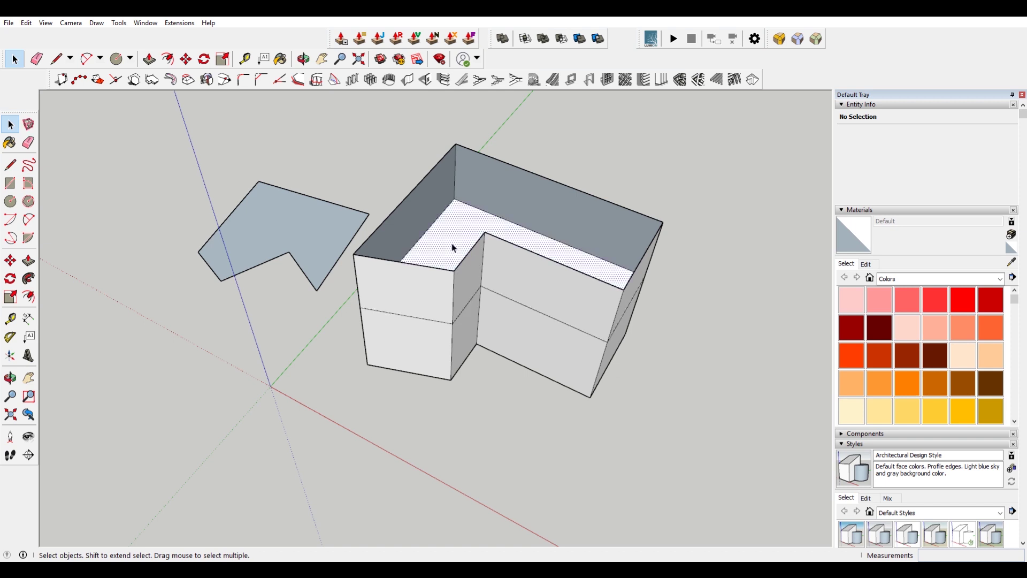
pyautogui.press('Escape')
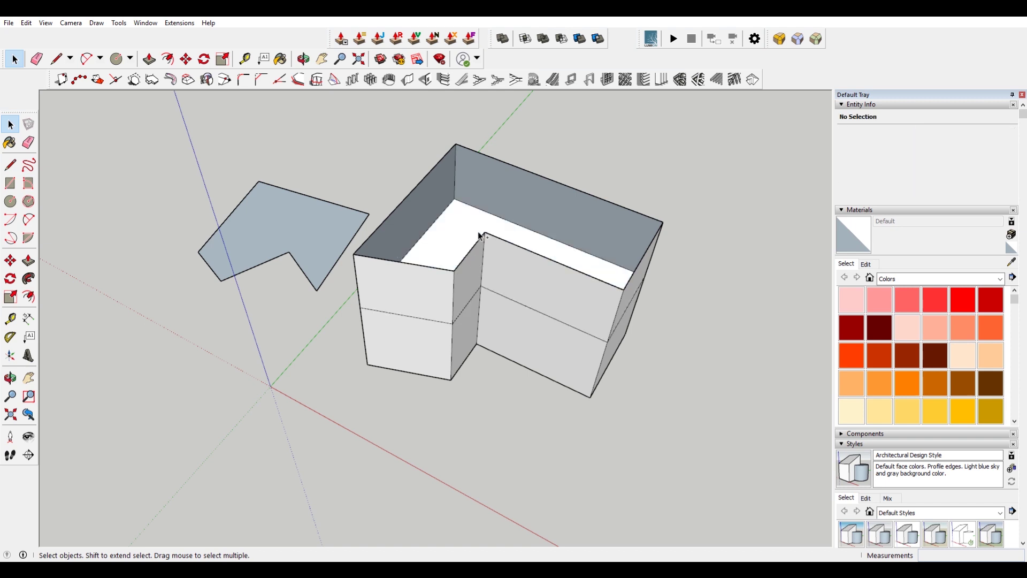
pyautogui.doubleClick(457, 236)
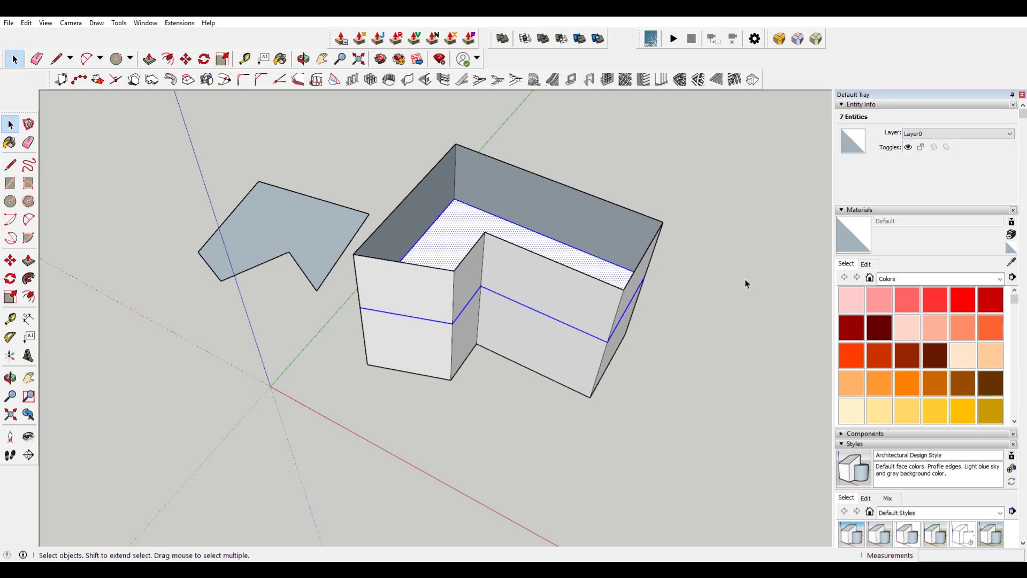
pyautogui.press('Delete')
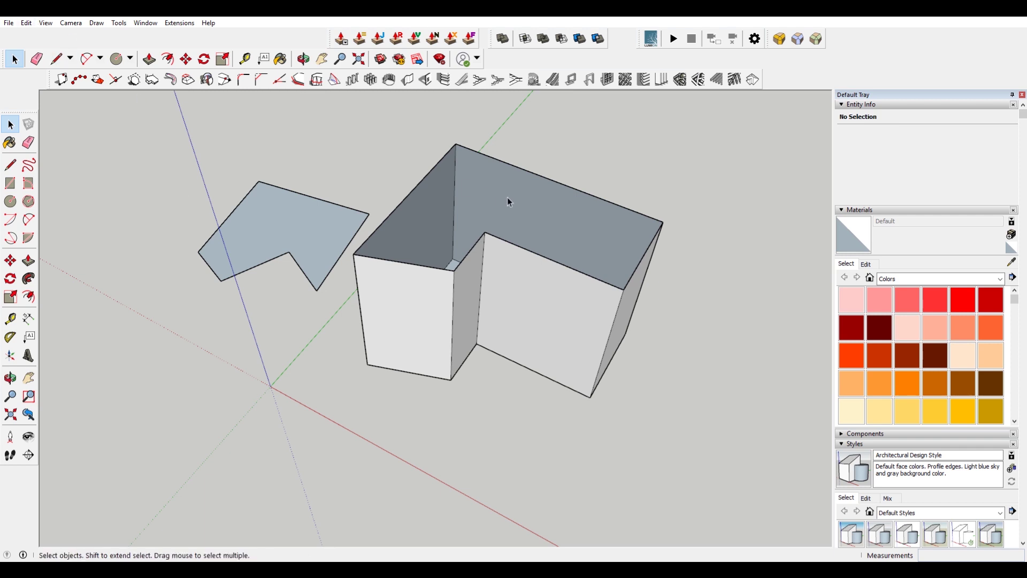
pyautogui.click(45, 23)
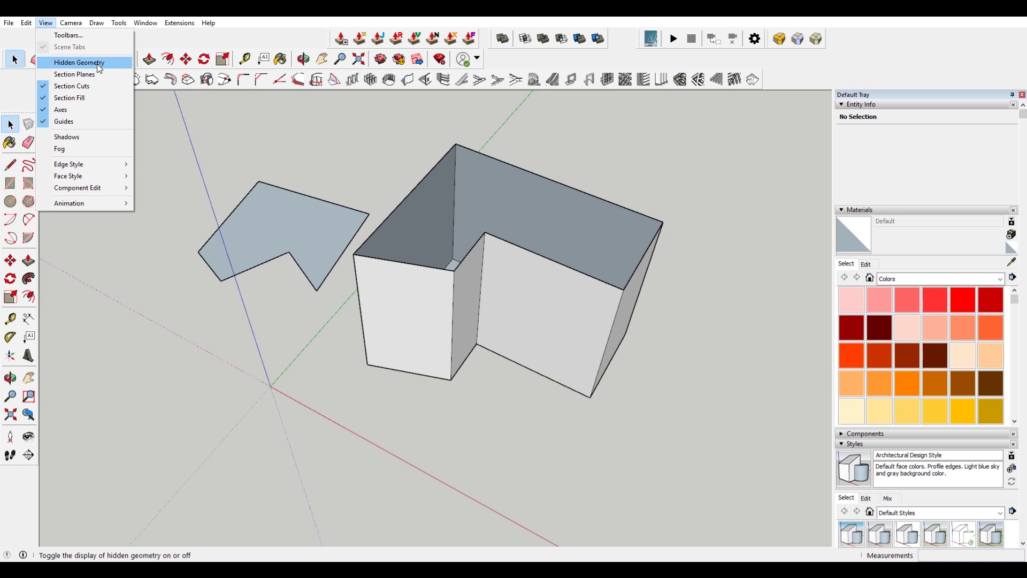
# - Restore the cut top face with Edit > Paste In Place to close the block
pyautogui.moveTo(27, 23)
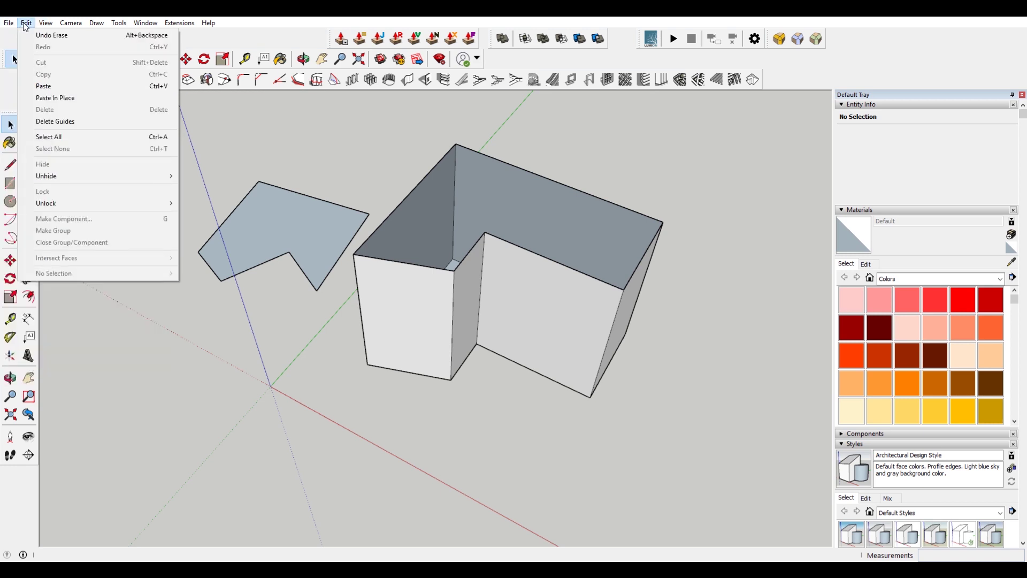
pyautogui.click(121, 98)
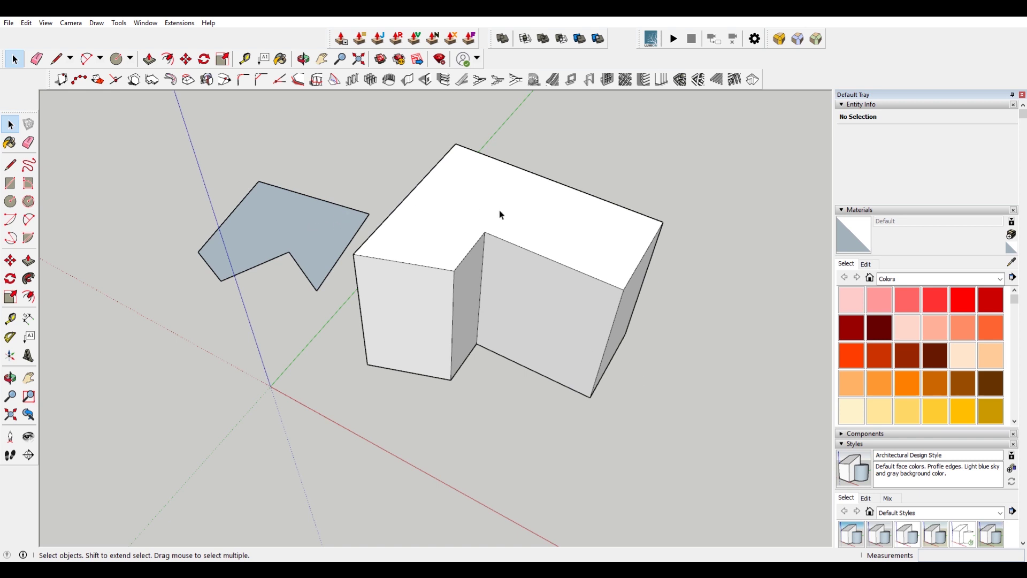
pyautogui.scroll(-3, 897, 504)
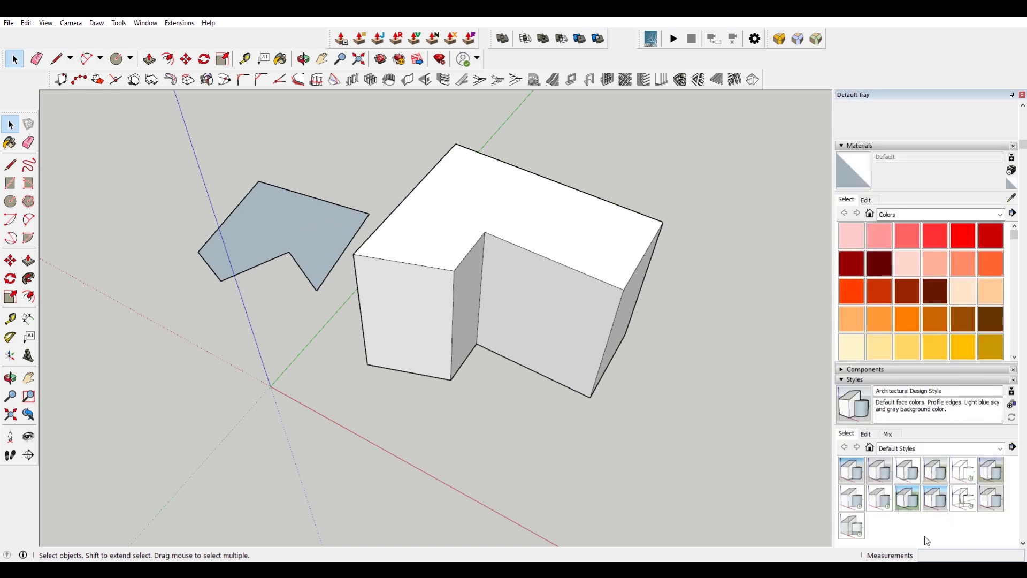
# - Try the 3D Printing, Architectural Design, Construction Documentation and Default styles, then orbit to both solids
pyautogui.click(852, 473)
pyautogui.click(880, 471)
pyautogui.click(908, 471)
pyautogui.click(941, 481)
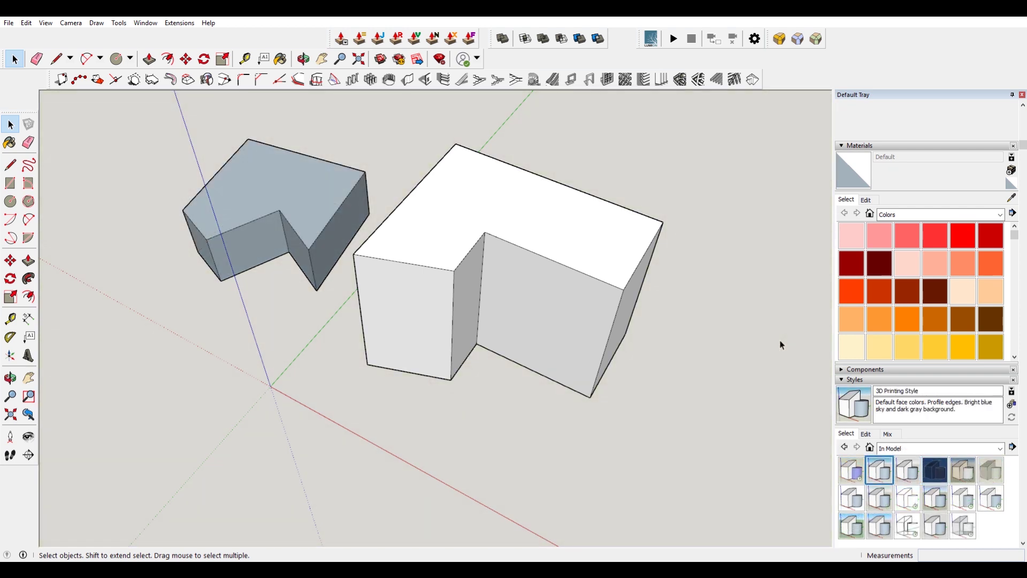
pyautogui.moveTo(782, 345); pyautogui.dragTo(720, 316, button='middle')
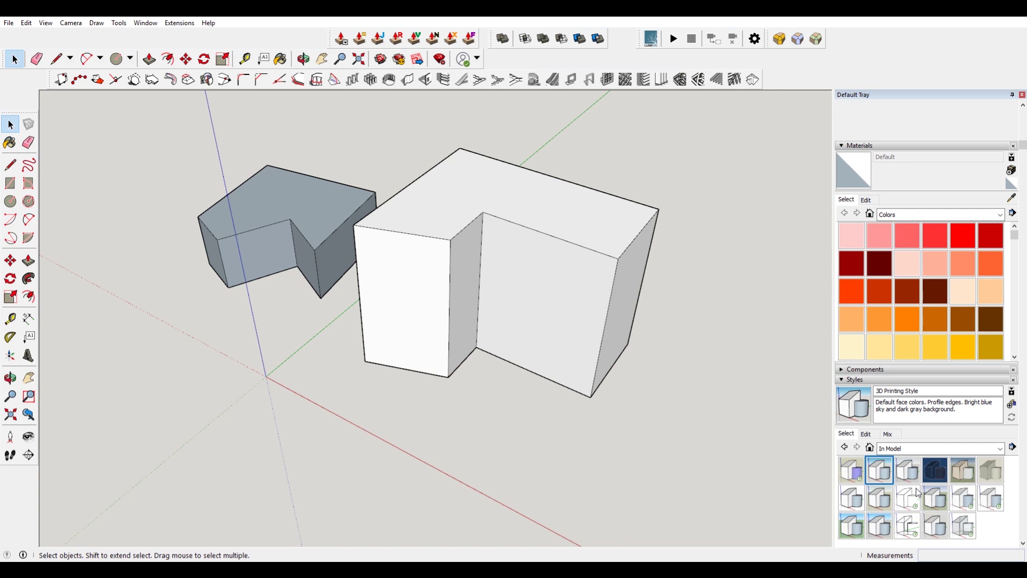
# - Apply the 00 Default Colors style and open its Face colour settings in the Edit tab
pyautogui.click(851, 469)
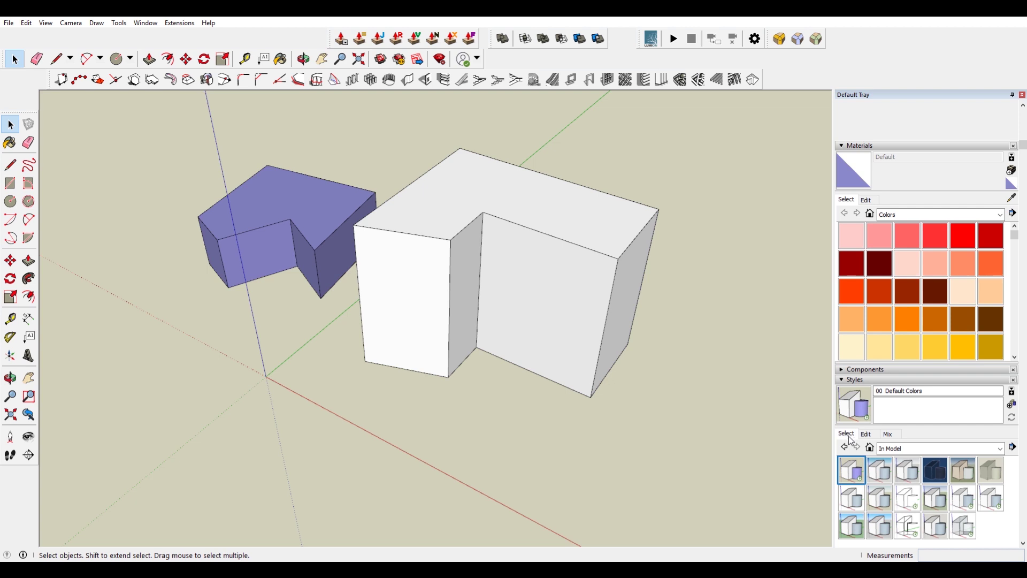
pyautogui.click(867, 434)
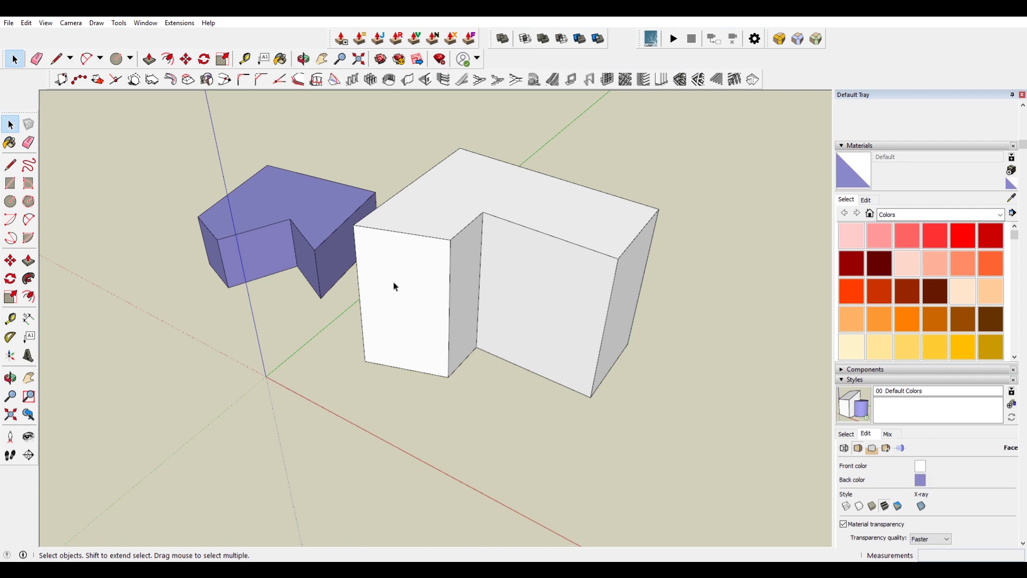
# - Select the whole purple L-shaped solid and reverse its faces so it turns white
pyautogui.click(331, 206)
pyautogui.tripleClick(315, 202)
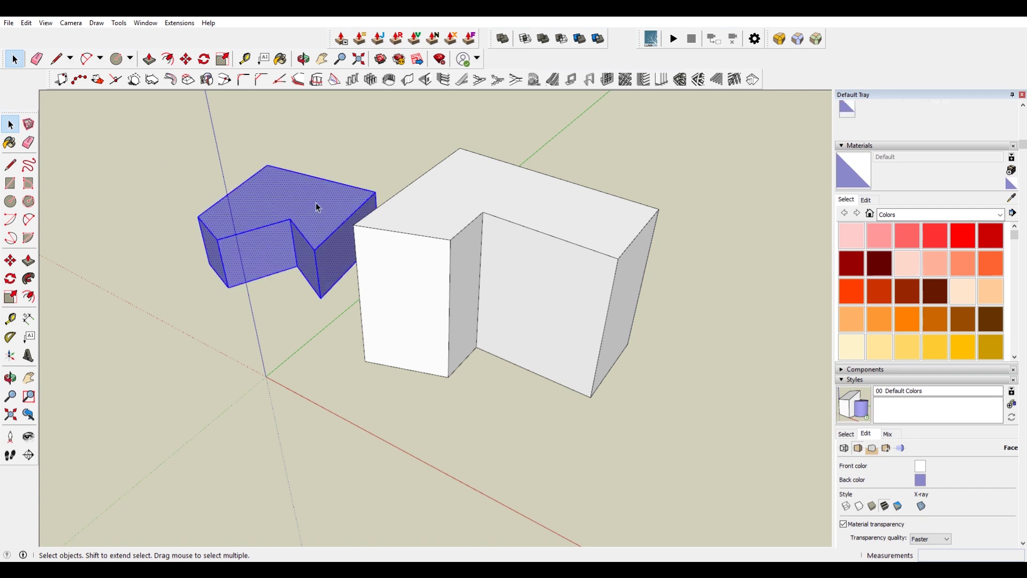
pyautogui.rightClick(313, 202)
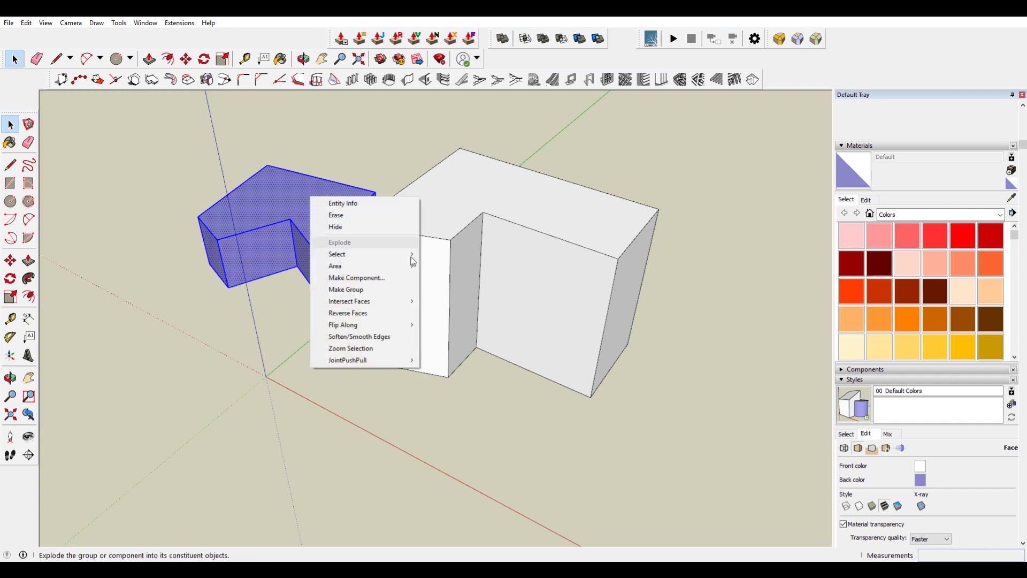
pyautogui.click(378, 313)
pyautogui.click(374, 162)
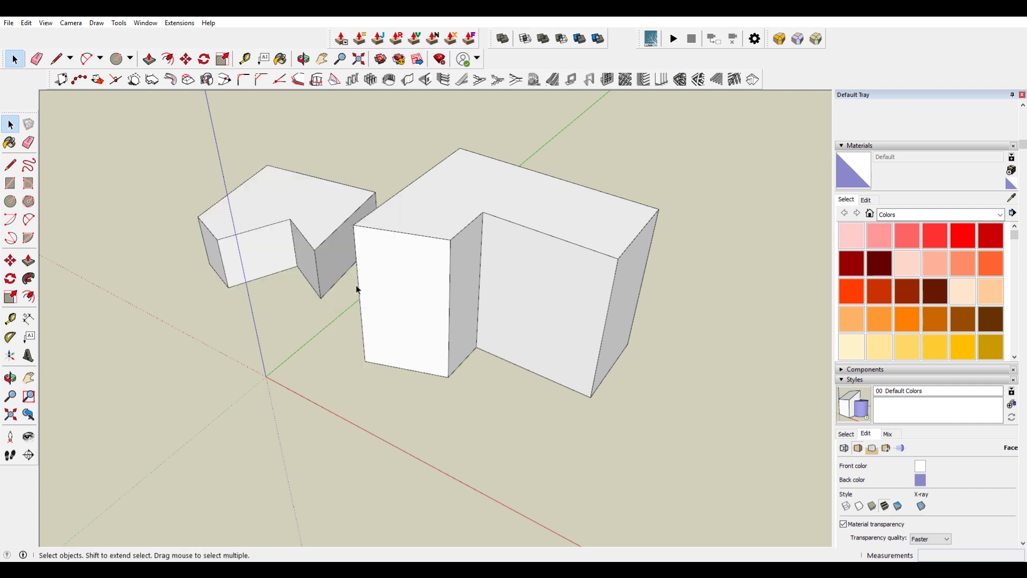
# - Inspect the large block's faces, orbiting to reveal its purple inner notch wall
pyautogui.click(479, 190)
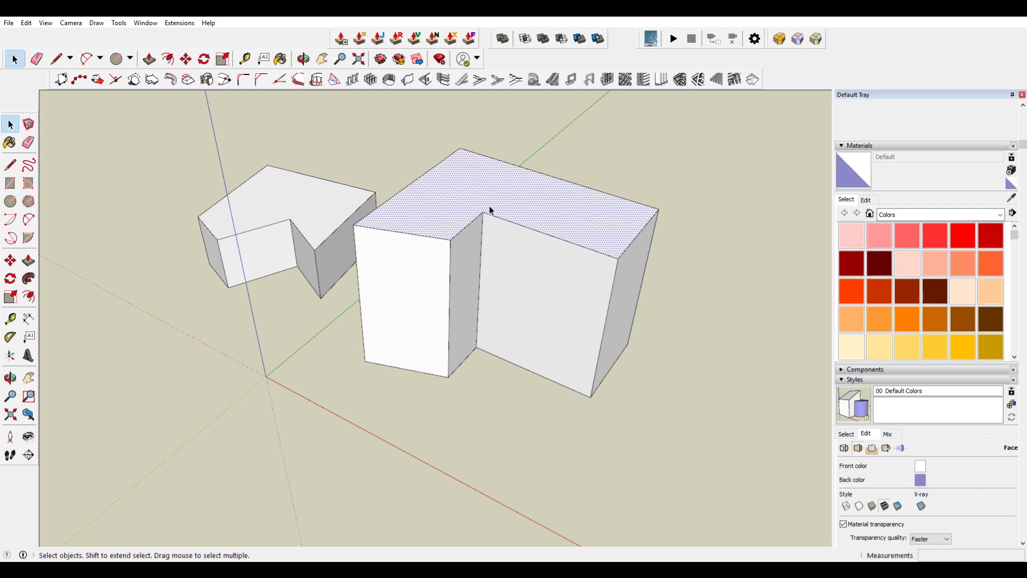
pyautogui.click(519, 278)
pyautogui.moveTo(532, 293); pyautogui.dragTo(534, 267, button='middle')
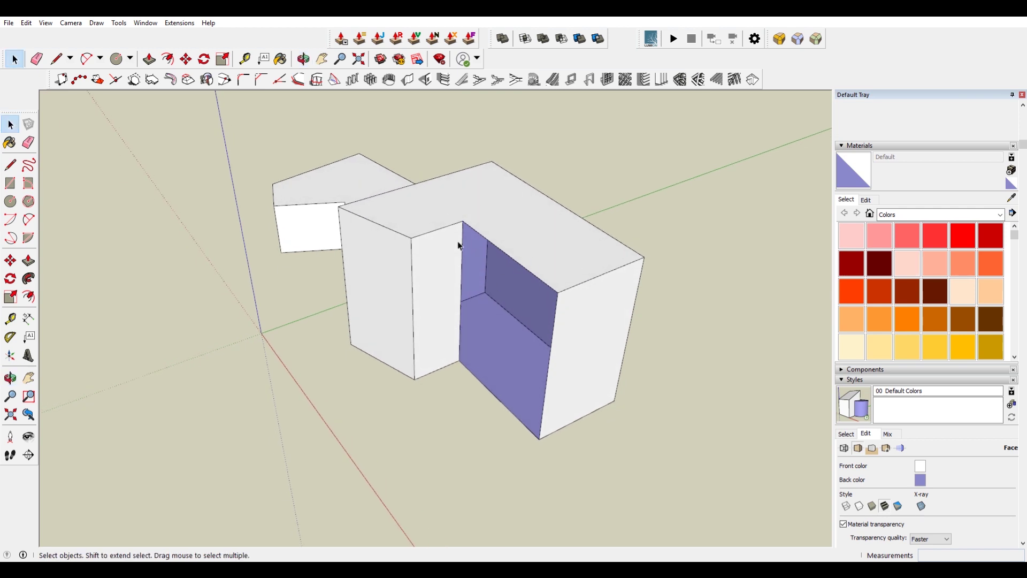
pyautogui.moveTo(427, 208); pyautogui.dragTo(548, 209, button='middle')
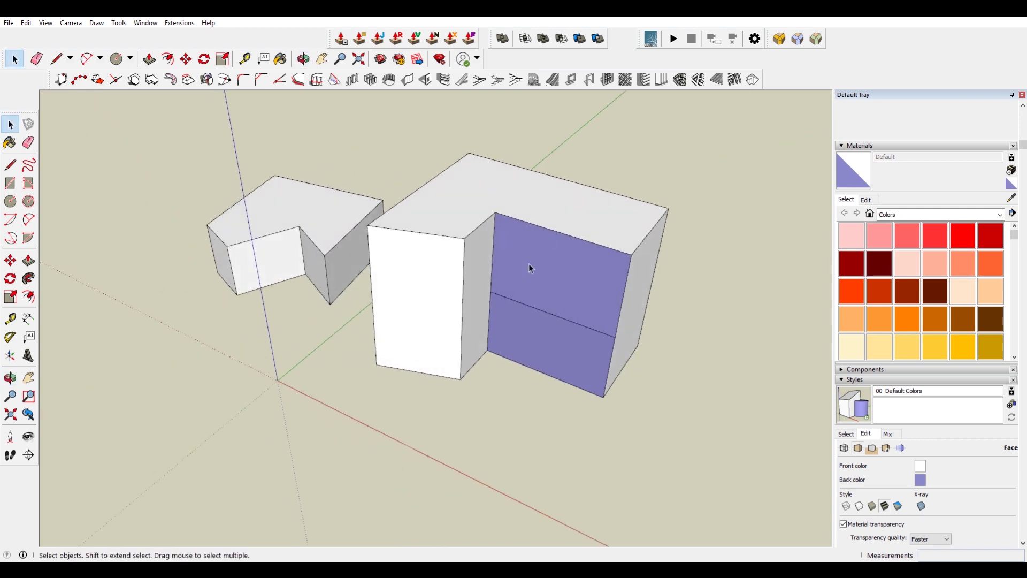